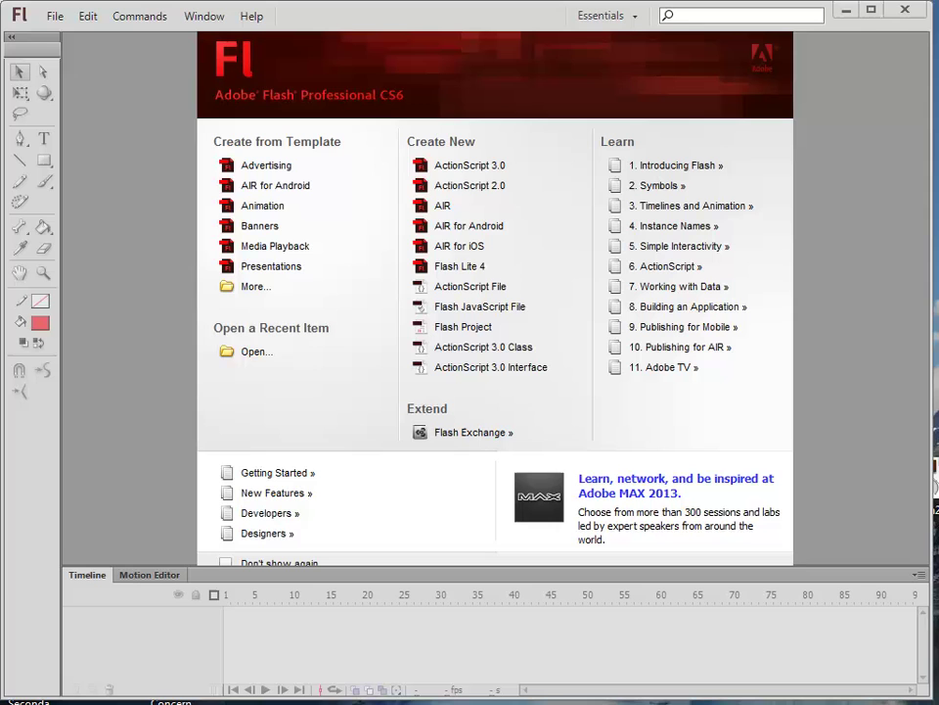
Step: Create a new ActionScript 3.0 document from the welcome screen
{"action": "left_click", "coordinate": [467, 168]}
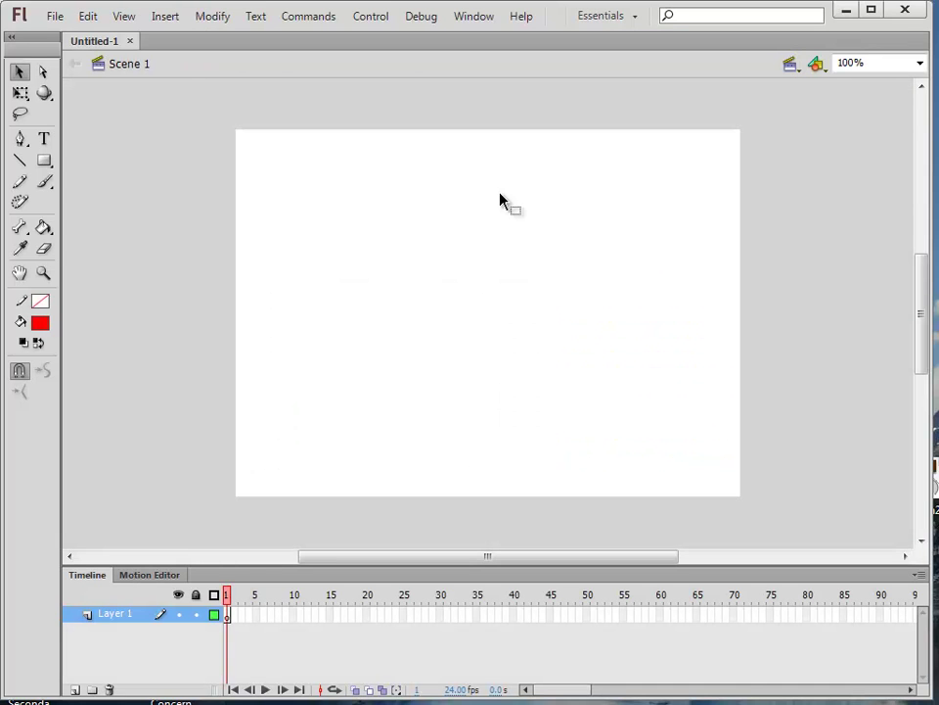
Step: Draw a red square, then a blue square overlapping it, with the Rectangle tool
{"action": "left_click", "coordinate": [43, 161]}
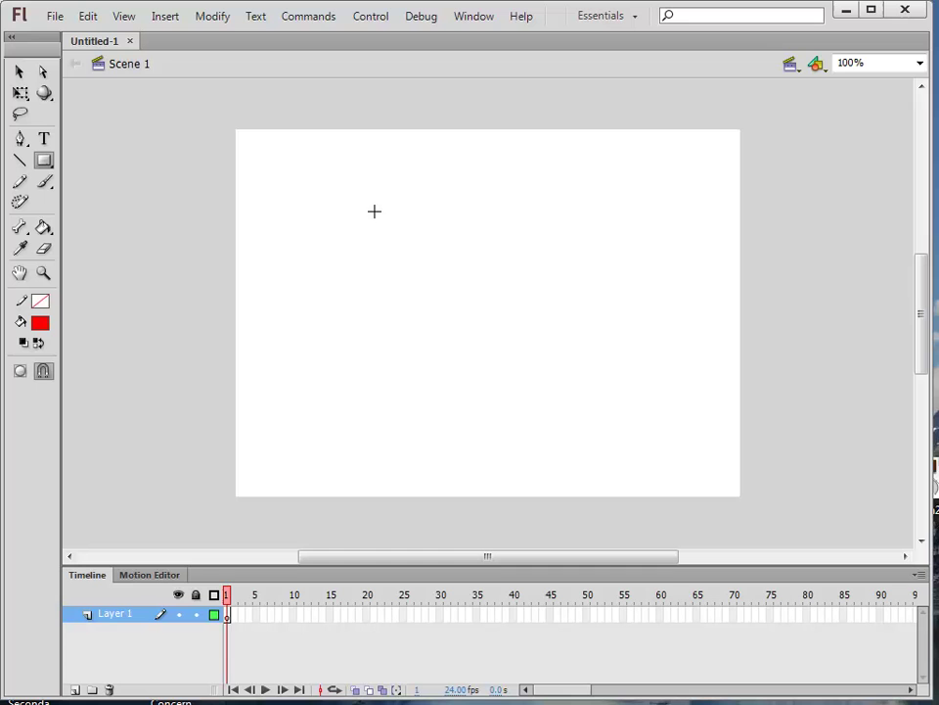
{"action": "left_click_drag", "start_coordinate": [338, 177], "coordinate": [433, 273]}
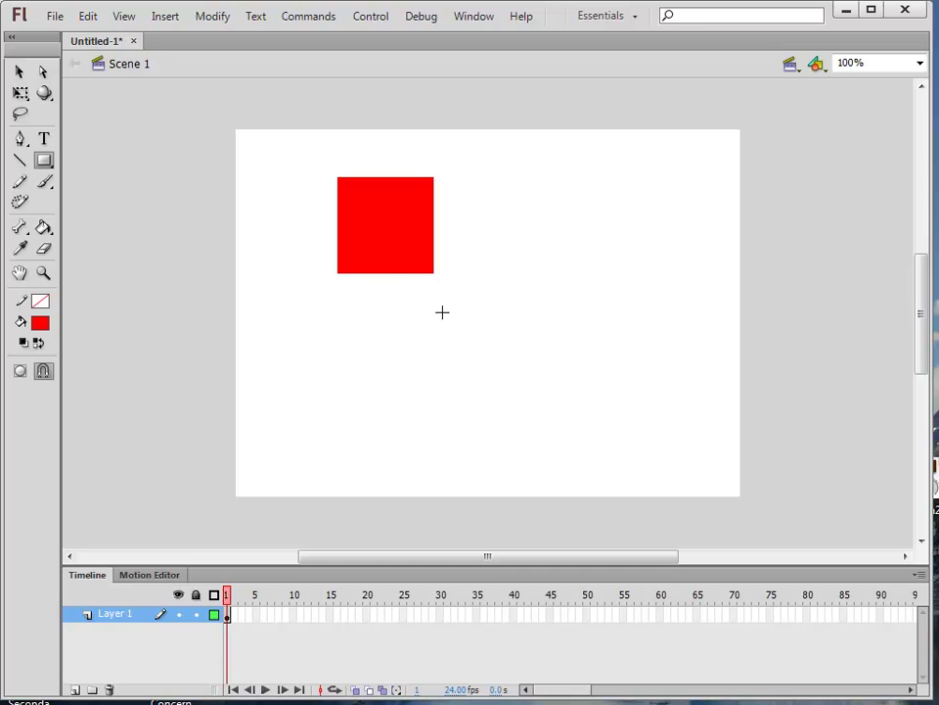
{"action": "left_click", "coordinate": [41, 323]}
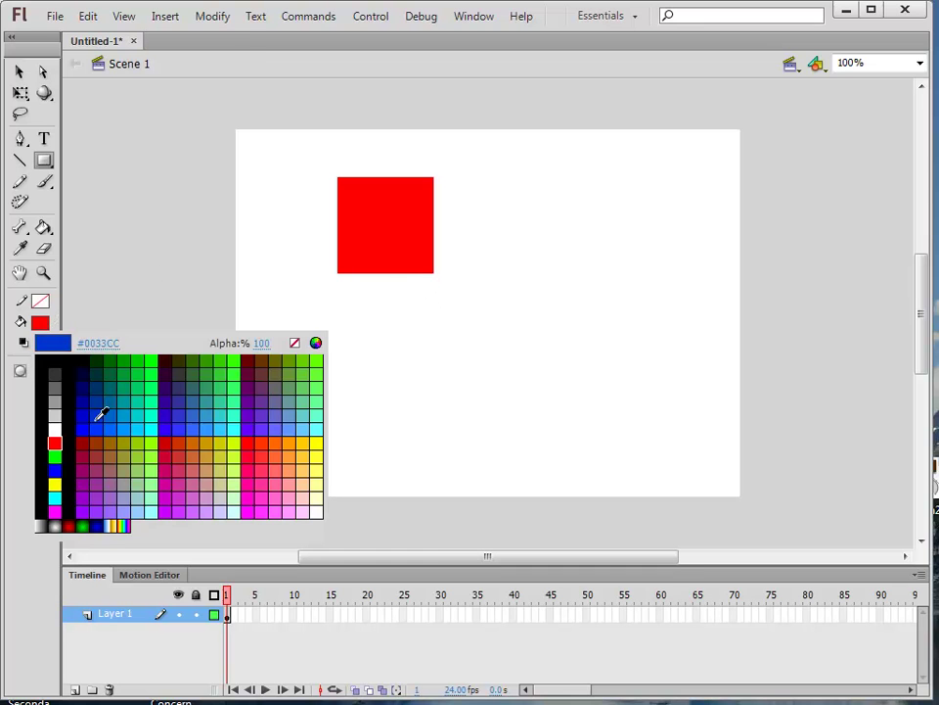
{"action": "left_click", "coordinate": [98, 413]}
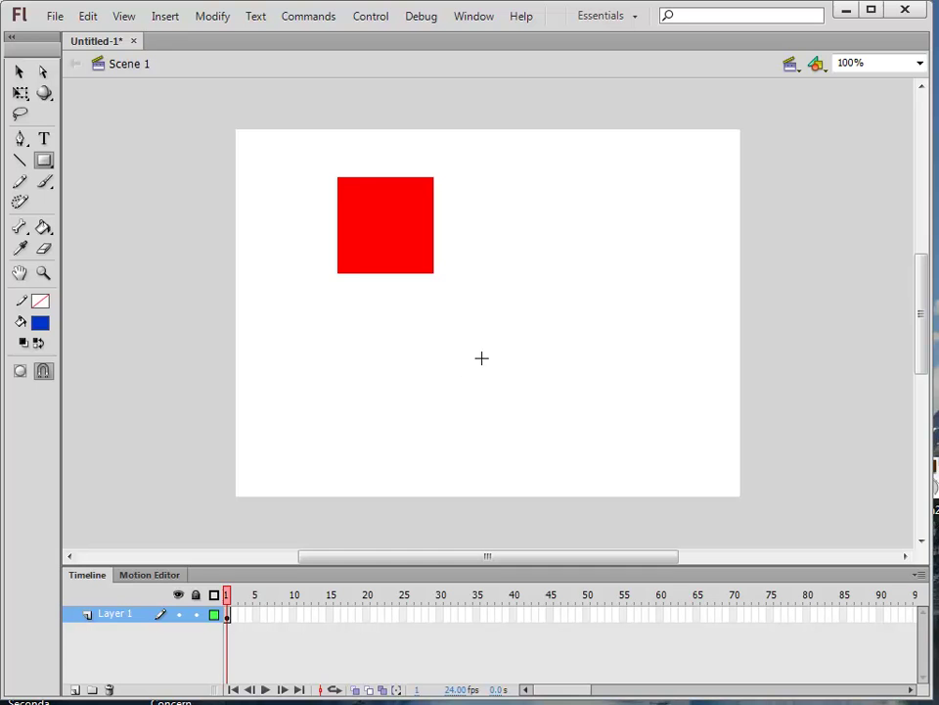
{"action": "left_click_drag", "start_coordinate": [480, 334], "coordinate": [375, 229]}
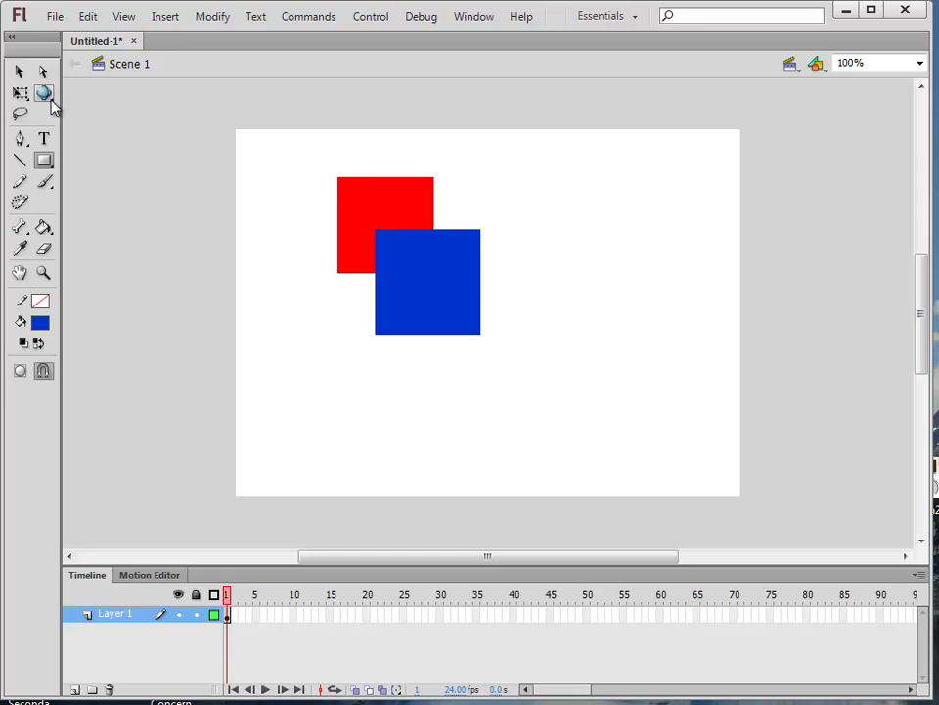
Step: Pull the squares apart to reveal the notch in the red shape, then delete it
{"action": "left_click", "coordinate": [20, 73]}
{"action": "left_click_drag", "start_coordinate": [422, 294], "coordinate": [571, 314]}
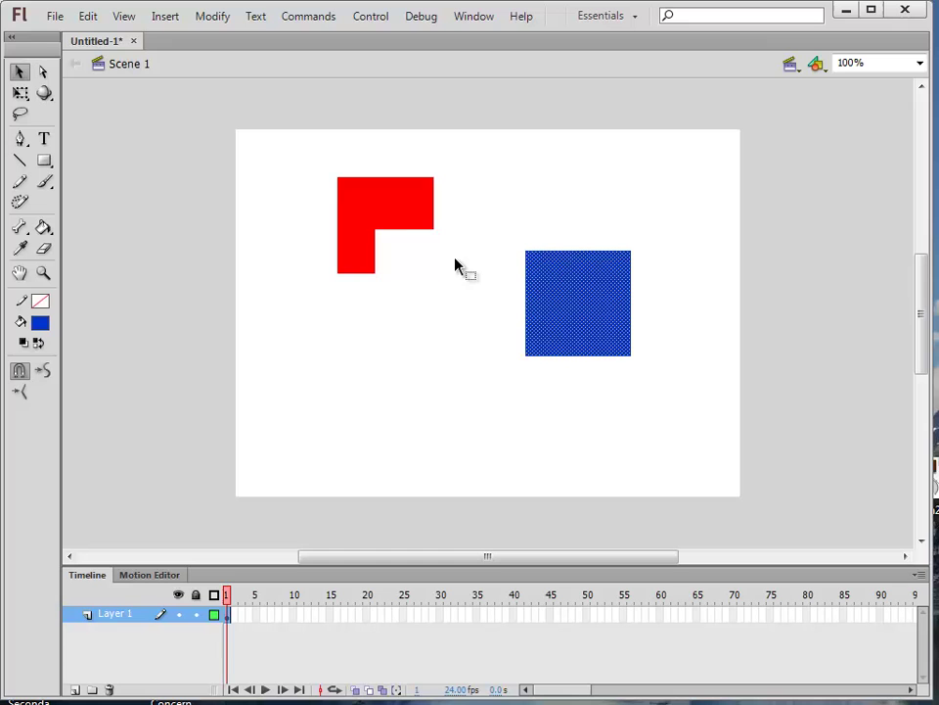
{"action": "left_click_drag", "start_coordinate": [411, 220], "coordinate": [388, 305]}
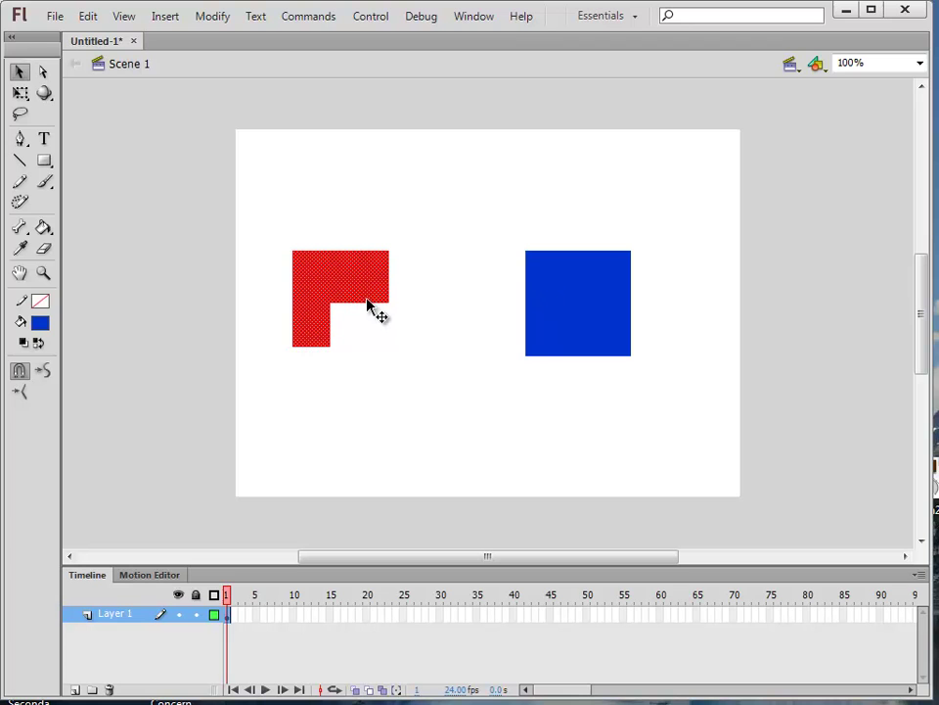
{"action": "key", "text": "Delete"}
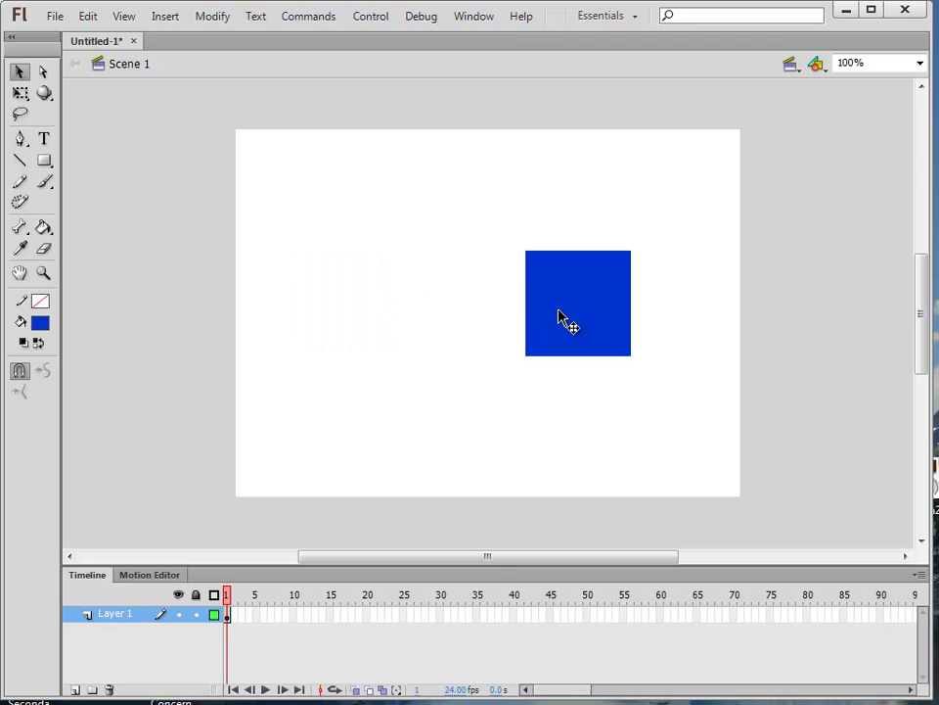
Step: Delete the leftover blue square and draw two blue squares in Object Drawing mode
{"action": "left_click", "coordinate": [562, 319]}
{"action": "key", "text": "Delete"}
{"action": "left_click", "coordinate": [43, 160]}
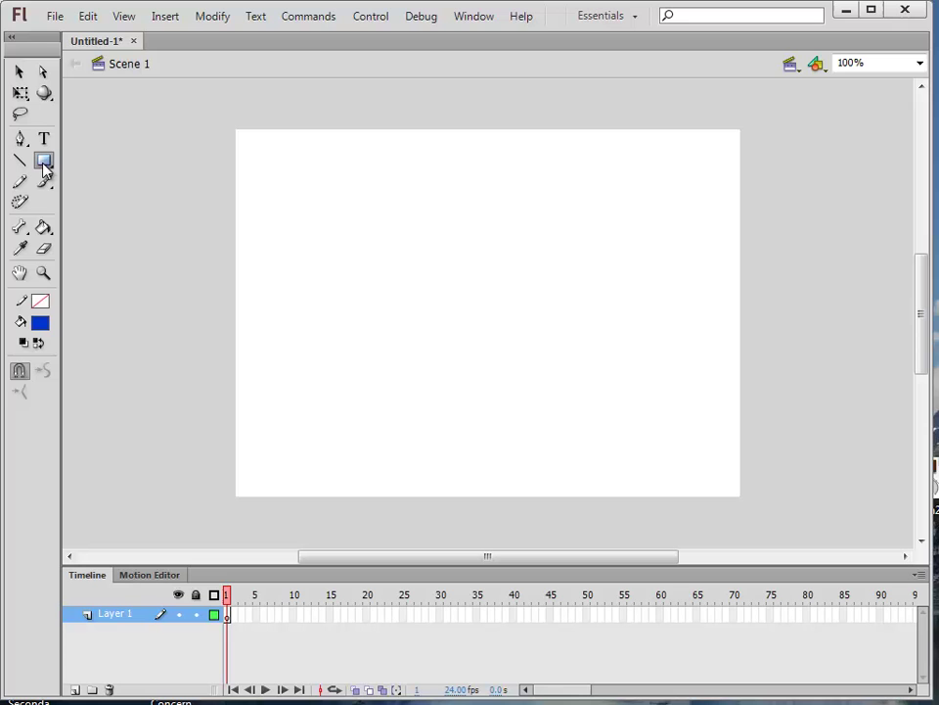
{"action": "left_click", "coordinate": [19, 373]}
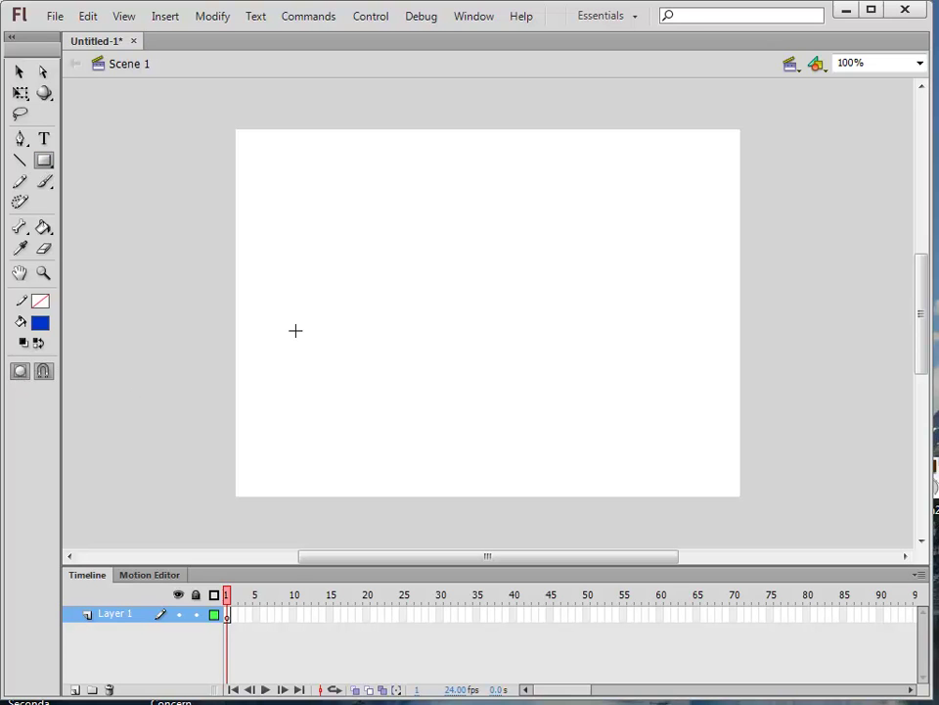
{"action": "left_click_drag", "start_coordinate": [350, 209], "coordinate": [417, 277]}
{"action": "mouse_move", "coordinate": [481, 341]}
{"action": "left_mouse_down"}
{"action": "mouse_move", "coordinate": [386, 245]}
{"action": "mouse_move", "coordinate": [488, 279]}
{"action": "left_mouse_up"}
Step: Overlap the large blue square onto the small one, then delete the large square
{"action": "left_click", "coordinate": [19, 71]}
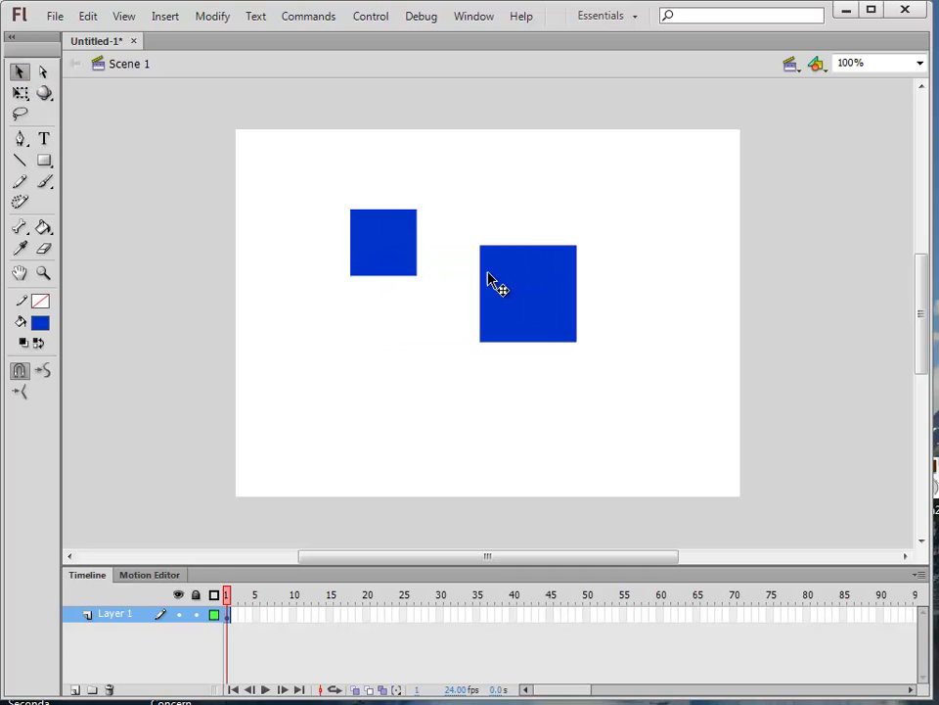
{"action": "left_click_drag", "start_coordinate": [392, 236], "coordinate": [394, 292]}
{"action": "left_click_drag", "start_coordinate": [507, 289], "coordinate": [429, 348]}
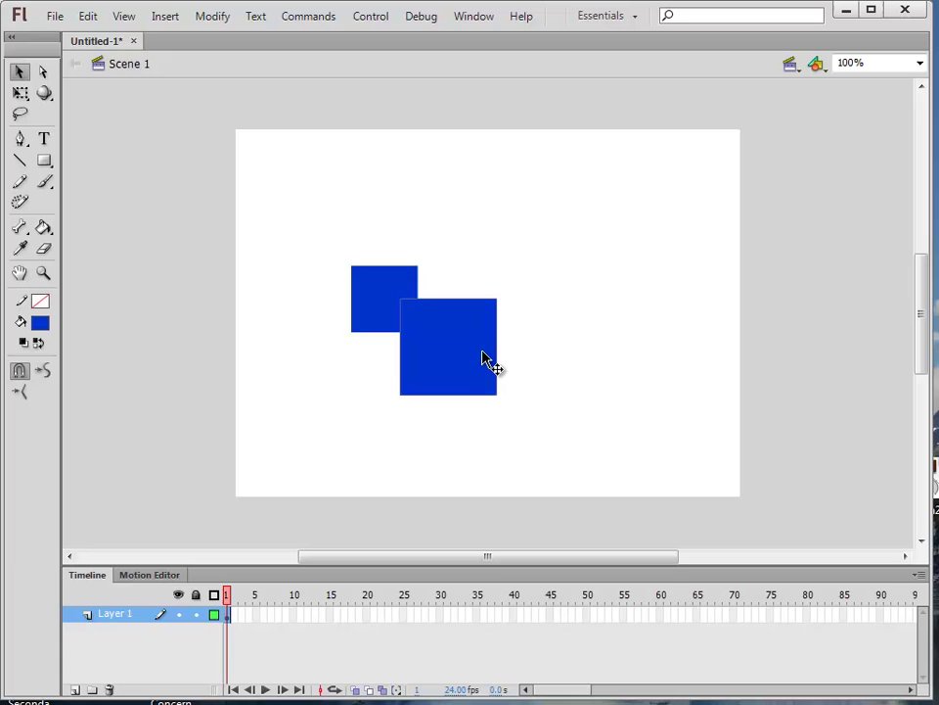
{"action": "left_click", "coordinate": [480, 357]}
{"action": "key", "text": "Delete"}
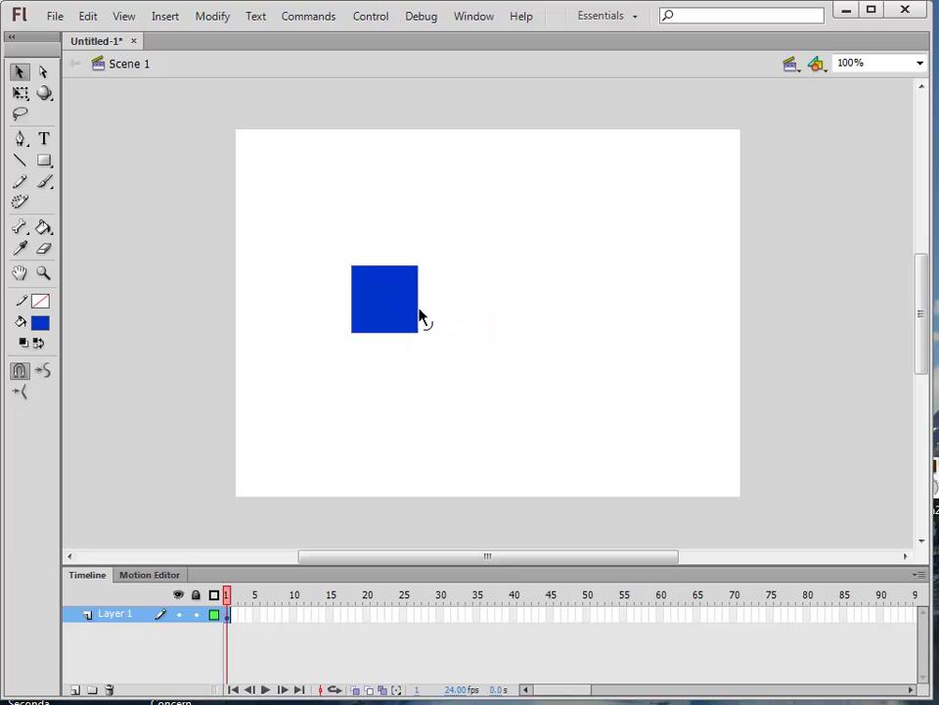
Step: Delete the small blue square and draw a dark green ground strip along the stage bottom
{"action": "left_click", "coordinate": [391, 318]}
{"action": "key", "text": "Delete"}
{"action": "left_click", "coordinate": [44, 328]}
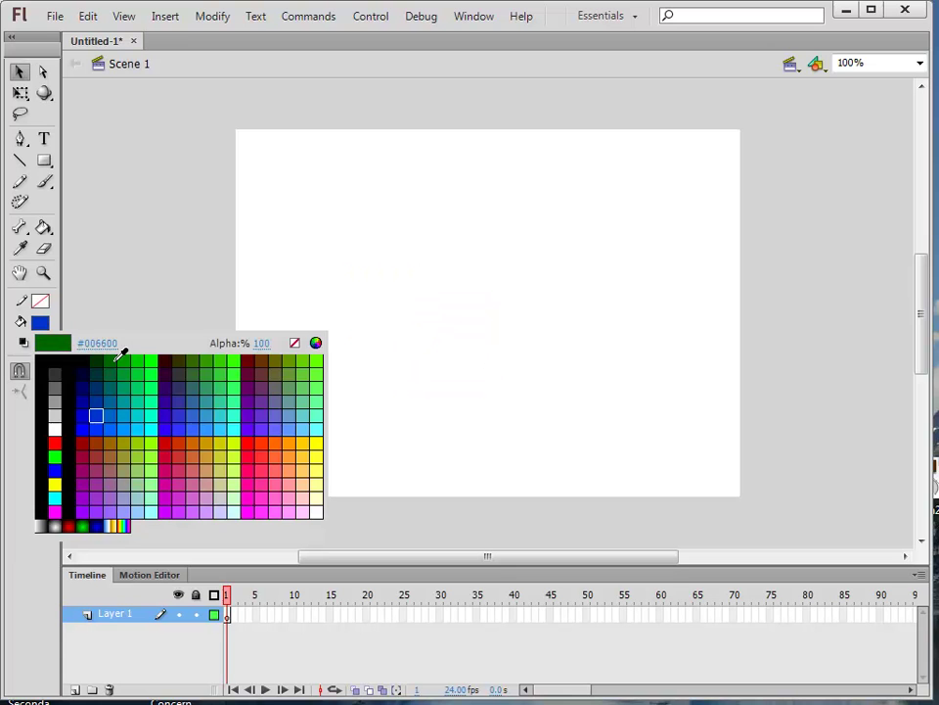
{"action": "left_click", "coordinate": [101, 355]}
{"action": "left_click", "coordinate": [43, 160]}
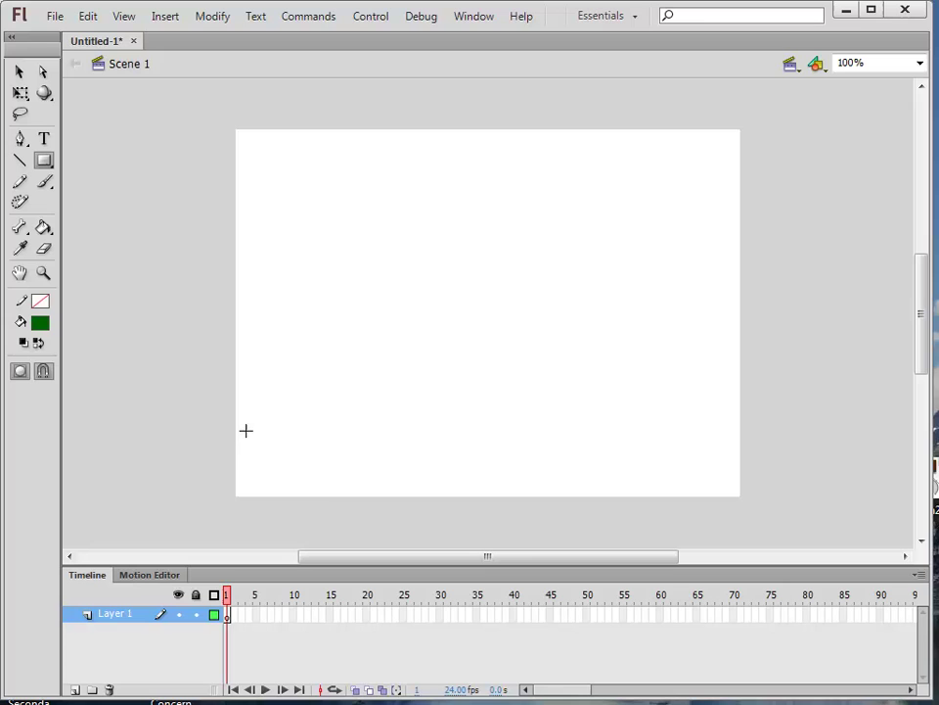
{"action": "left_click_drag", "start_coordinate": [235, 414], "coordinate": [740, 495]}
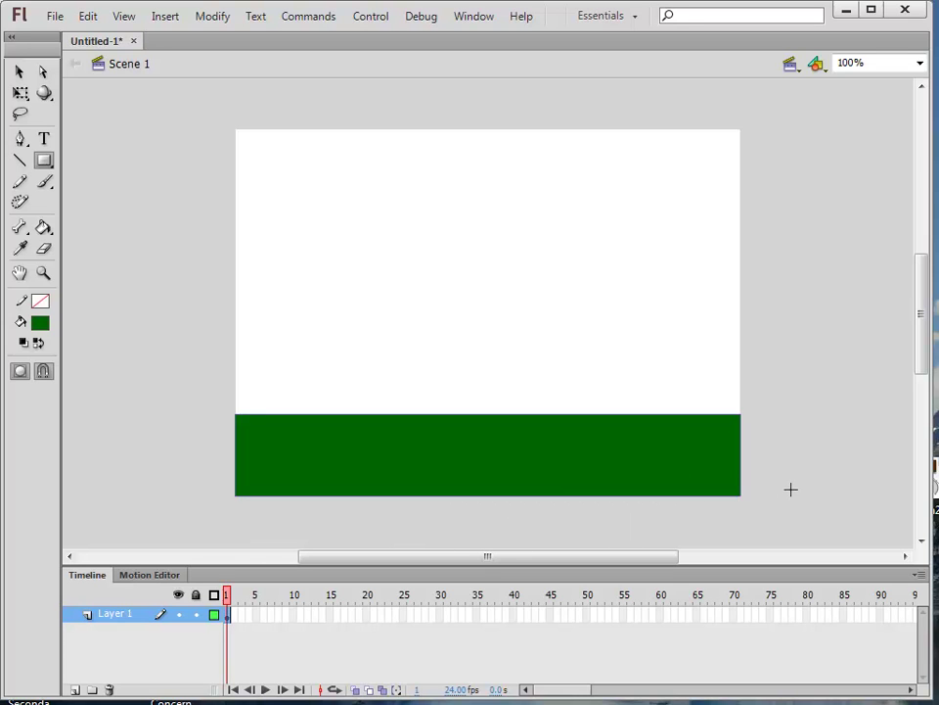
Step: Rename Layer 1 to 'ground' and lock it
{"action": "double_click", "coordinate": [122, 617]}
{"action": "type", "text": "gr"}
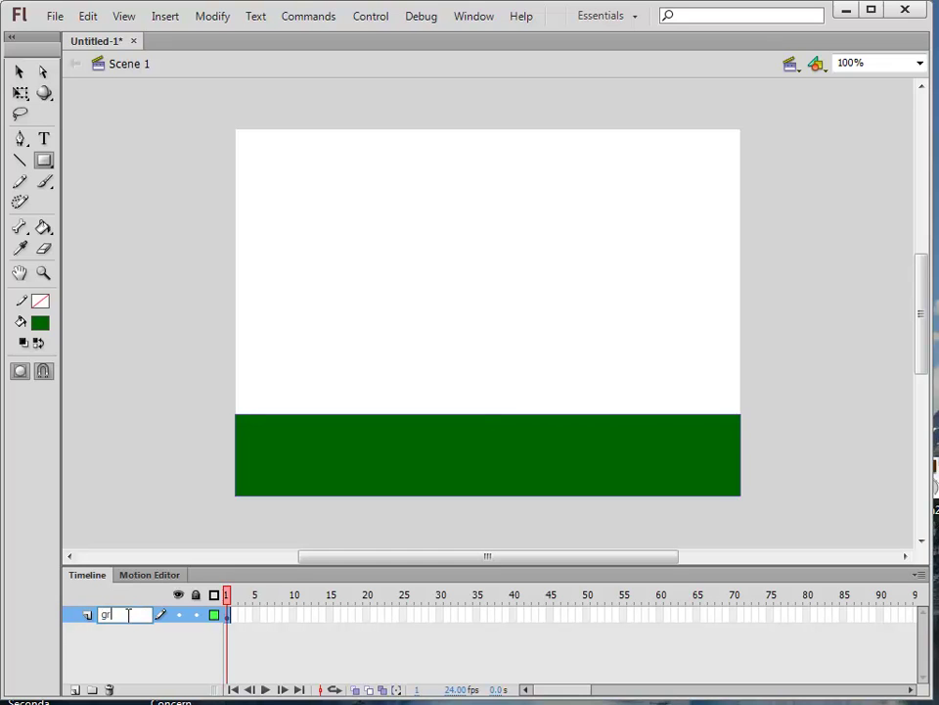
{"action": "type", "text": "ound"}
{"action": "key", "text": "Return"}
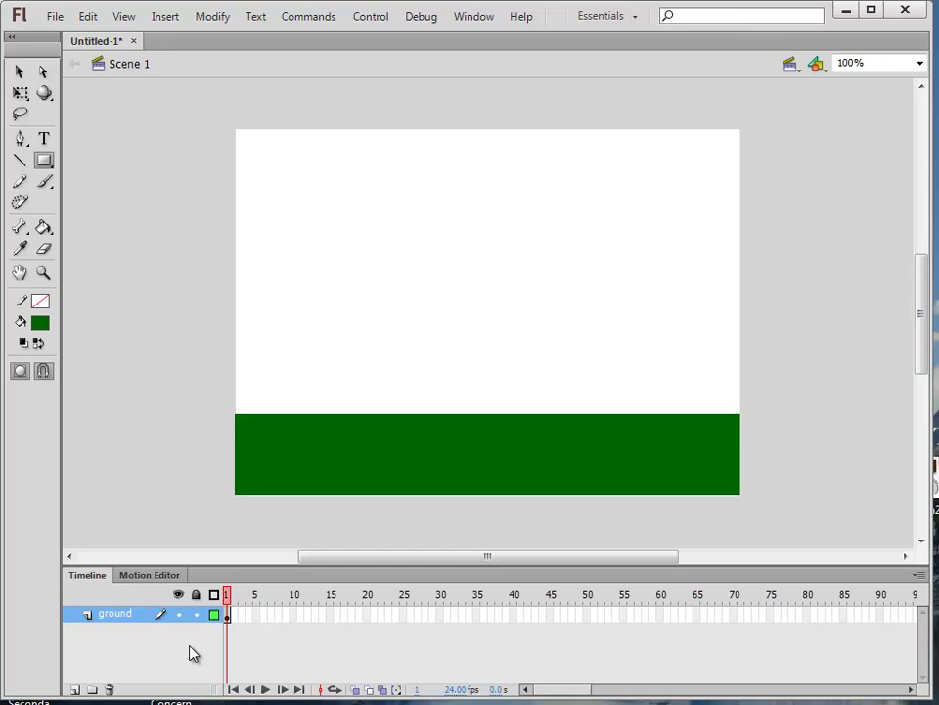
{"action": "left_click", "coordinate": [196, 614]}
Step: On a new layer named 'sky', draw a cyan rectangle from the stage top down to the ground
{"action": "left_click", "coordinate": [41, 332]}
{"action": "left_click", "coordinate": [55, 489]}
{"action": "left_click", "coordinate": [74, 689]}
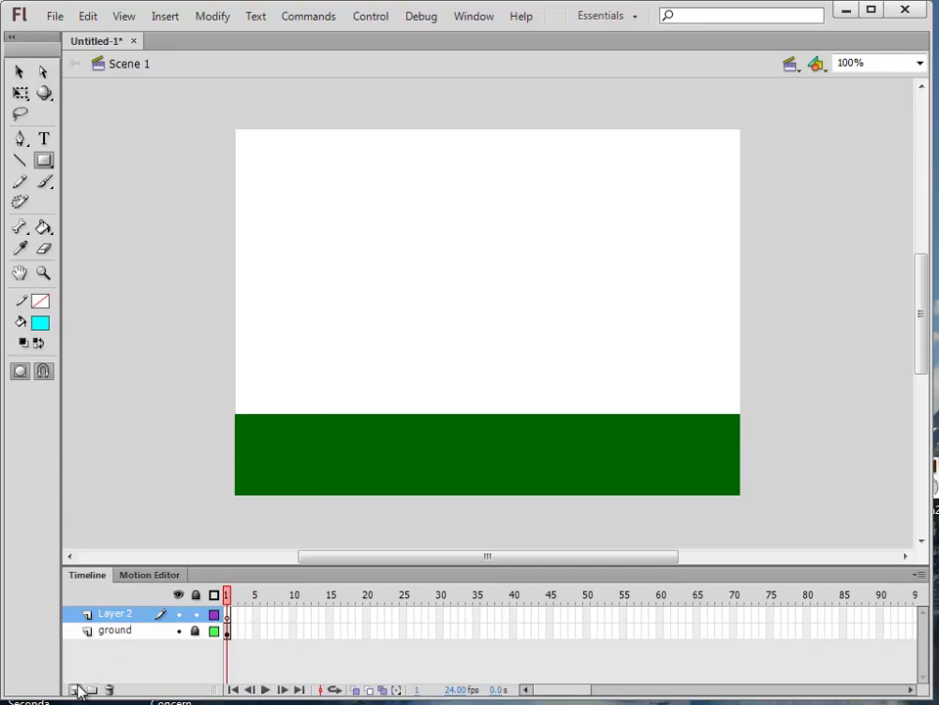
{"action": "double_click", "coordinate": [125, 615]}
{"action": "type", "text": "sky"}
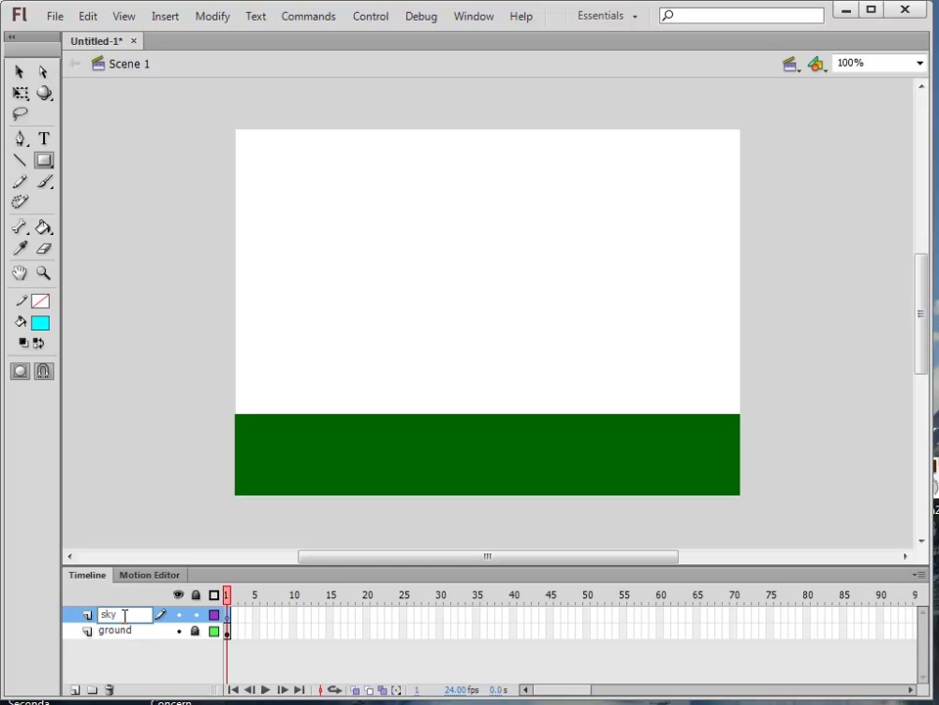
{"action": "key", "text": "Return"}
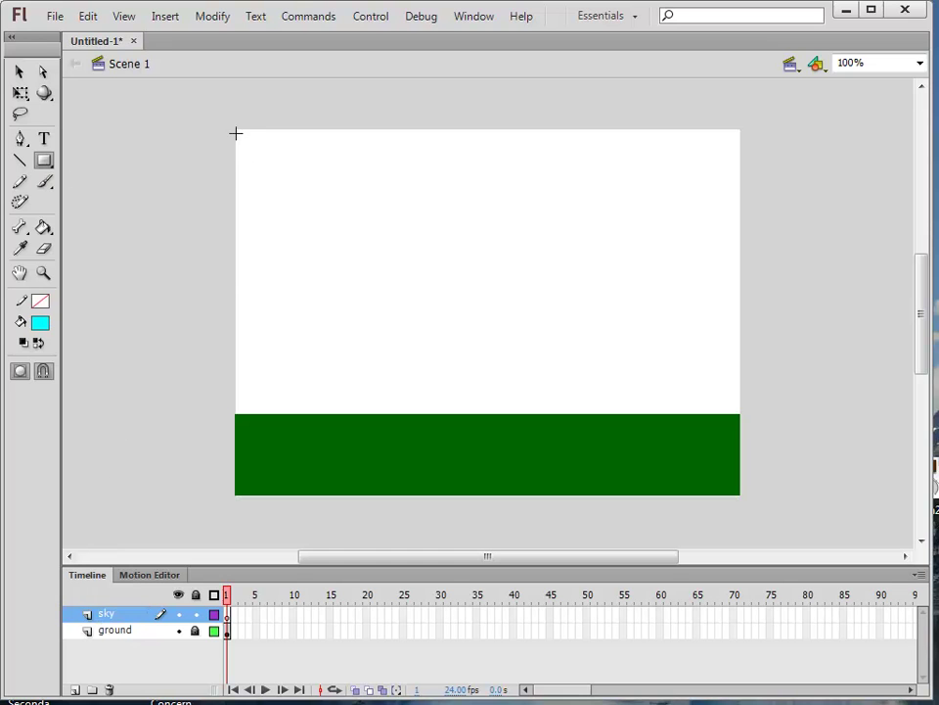
{"action": "left_click_drag", "start_coordinate": [235, 128], "coordinate": [741, 414]}
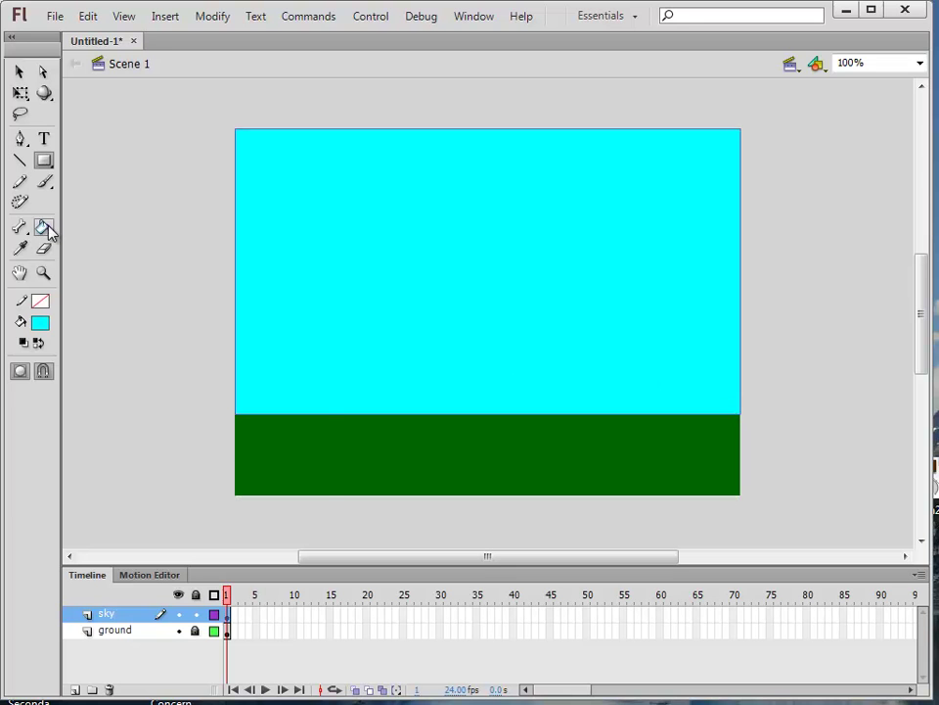
Step: Choose the Brush tool with a white fill, undoing the accidental white sky
{"action": "left_click", "coordinate": [43, 181]}
{"action": "left_click", "coordinate": [39, 322]}
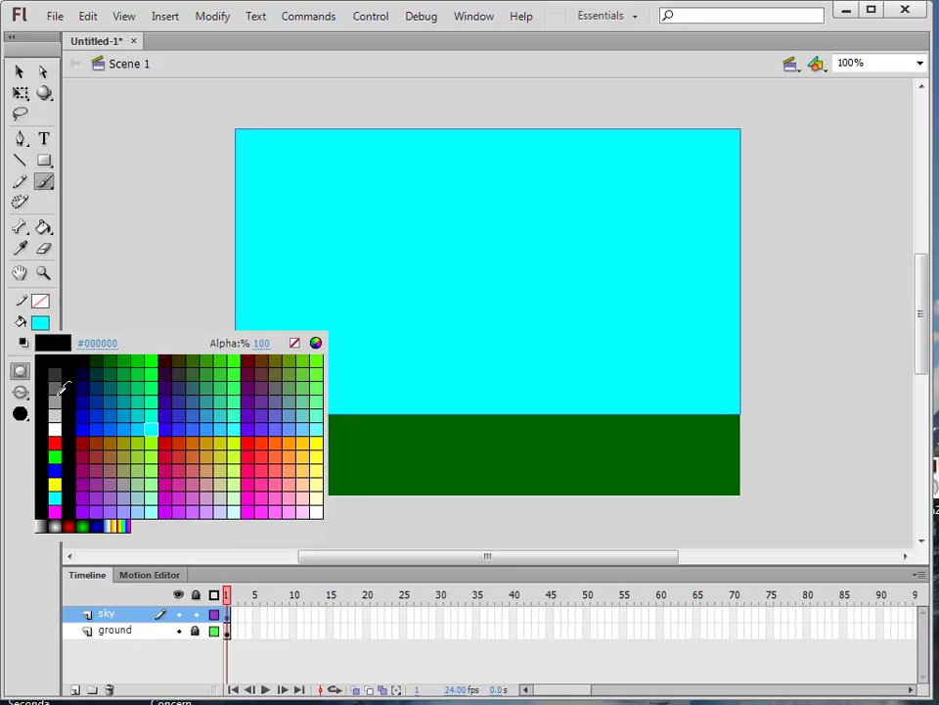
{"action": "left_click", "coordinate": [57, 428]}
{"action": "left_click", "coordinate": [88, 16]}
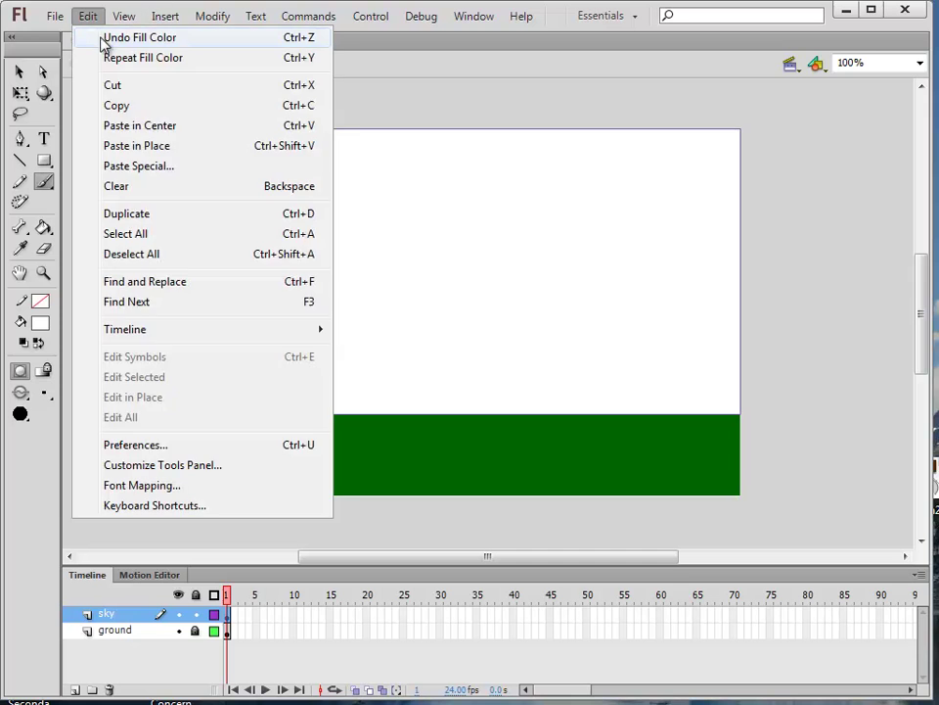
{"action": "left_click", "coordinate": [104, 37]}
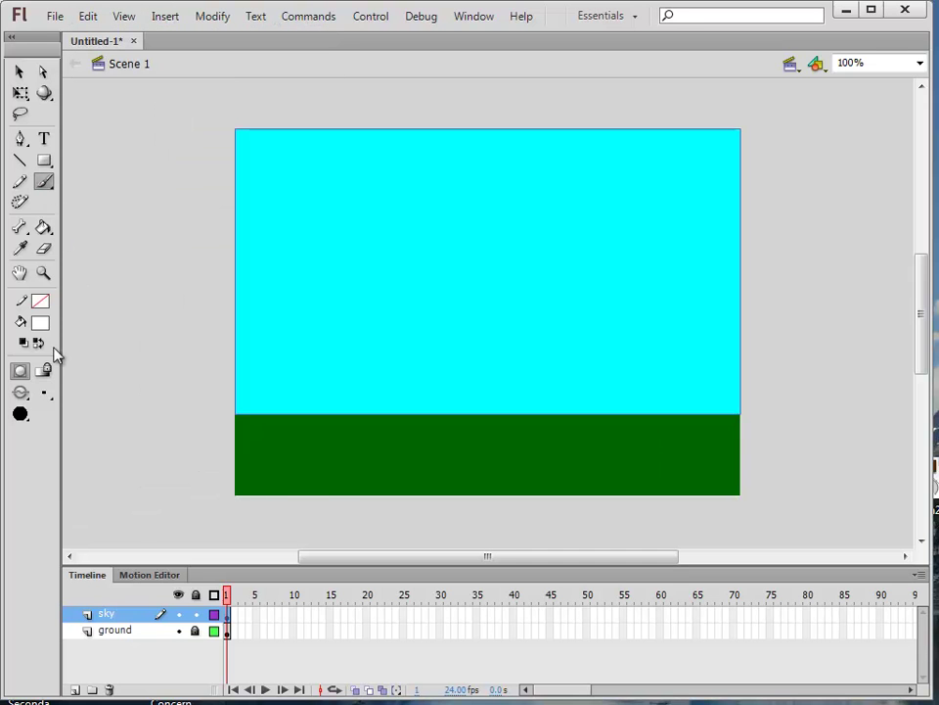
Step: Paint two white clouds in the upper right and upper left sky with a larger brush
{"action": "left_click", "coordinate": [44, 393]}
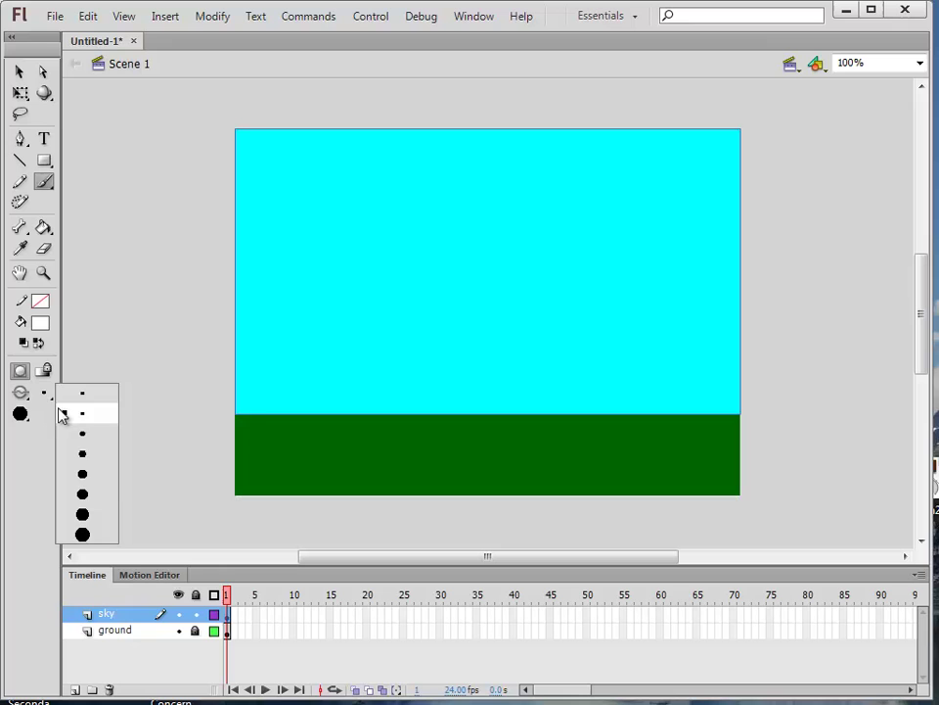
{"action": "left_click", "coordinate": [83, 514]}
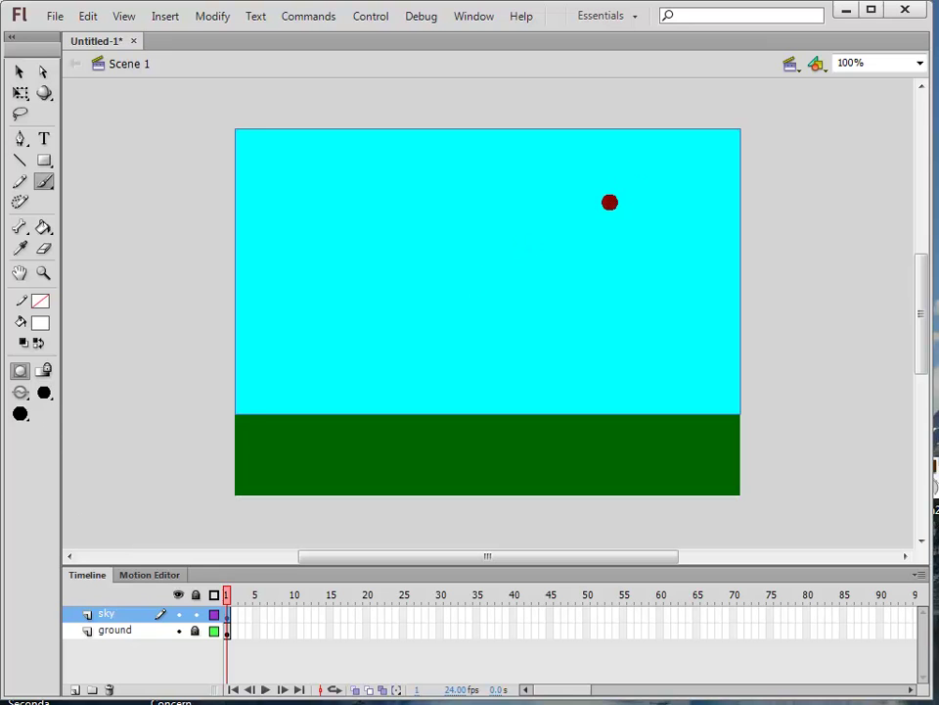
{"action": "mouse_move", "coordinate": [621, 196]}
{"action": "left_mouse_down"}
{"action": "mouse_move", "coordinate": [580, 195]}
{"action": "mouse_move", "coordinate": [644, 203]}
{"action": "mouse_move", "coordinate": [600, 203]}
{"action": "mouse_move", "coordinate": [602, 190]}
{"action": "mouse_move", "coordinate": [659, 192]}
{"action": "mouse_move", "coordinate": [617, 180]}
{"action": "left_mouse_up"}
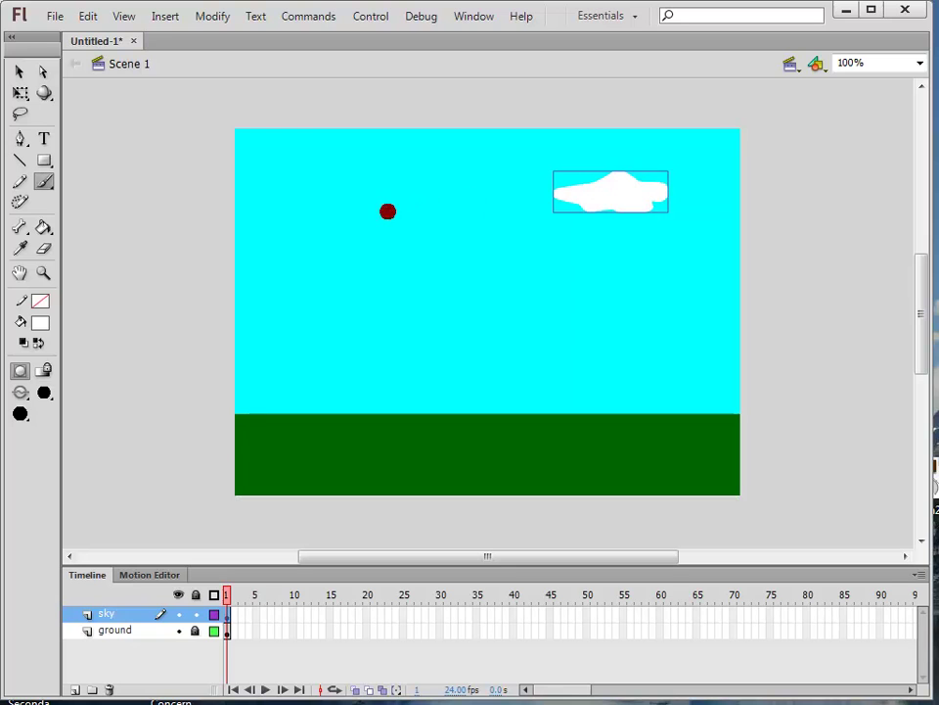
{"action": "left_click_drag", "start_coordinate": [326, 196], "coordinate": [291, 192]}
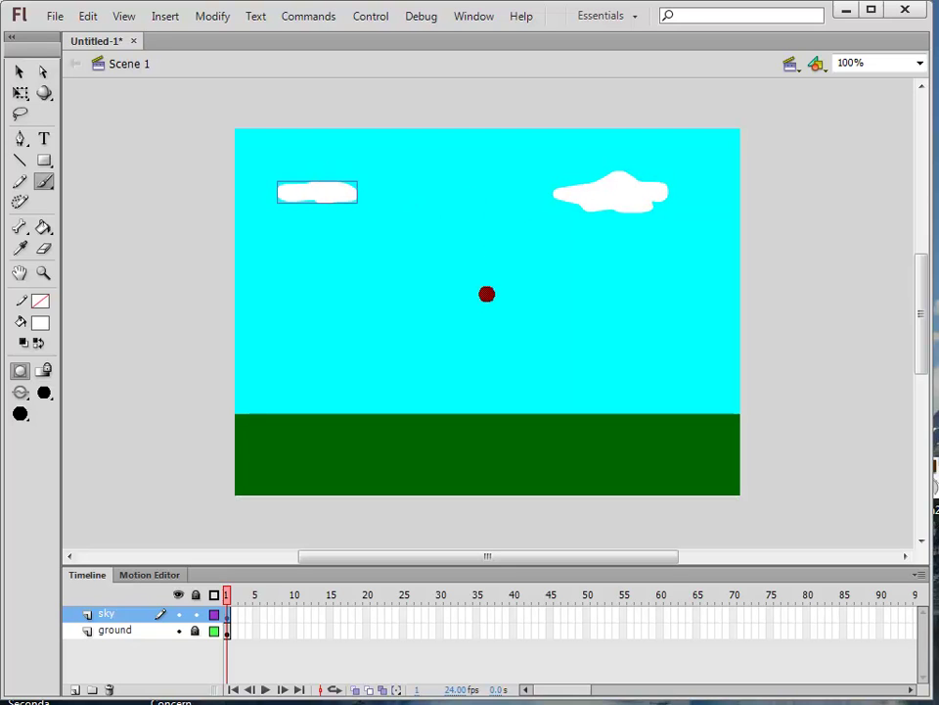
Step: Add a new layer named 'red ball' above the sky
{"action": "left_click", "coordinate": [74, 690]}
{"action": "double_click", "coordinate": [124, 614]}
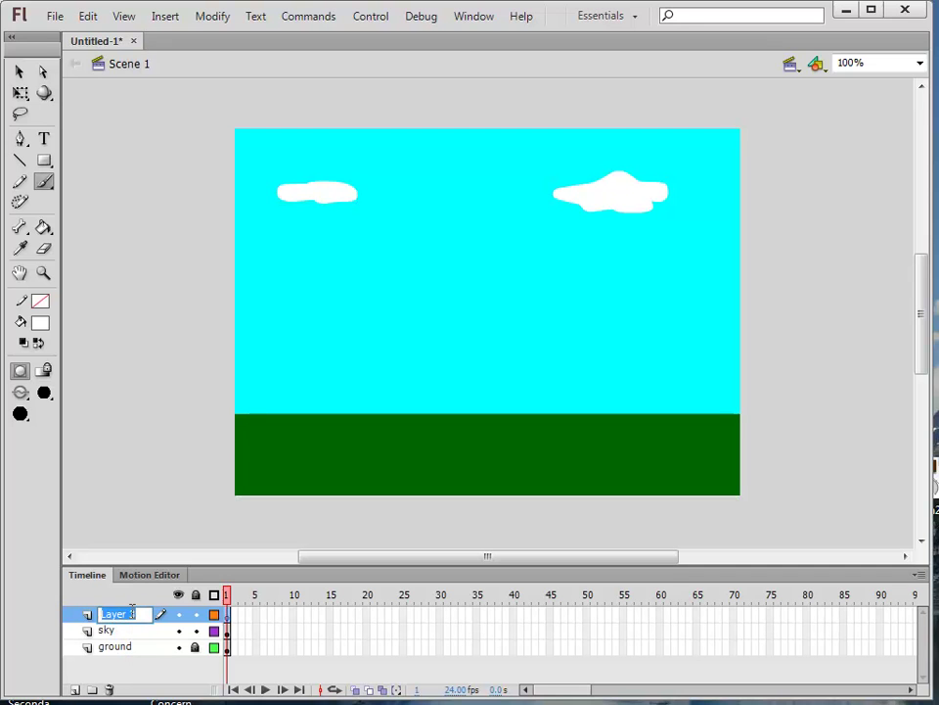
{"action": "type", "text": "red ball"}
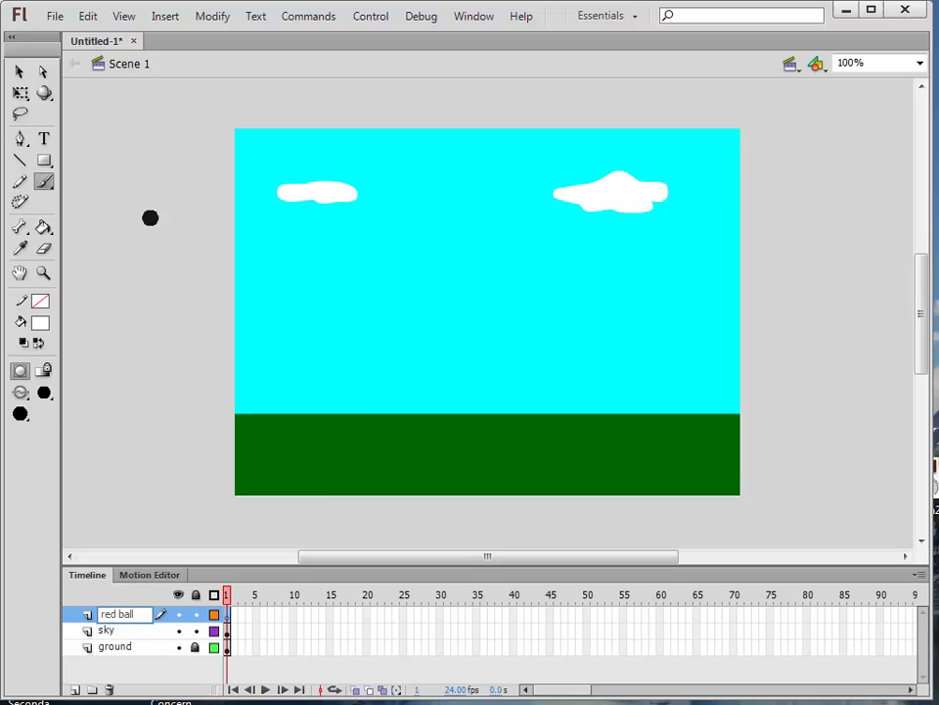
Step: Draw a red circle near the top centre of the stage with the Oval tool
{"action": "left_click", "coordinate": [40, 323]}
{"action": "left_click", "coordinate": [55, 444]}
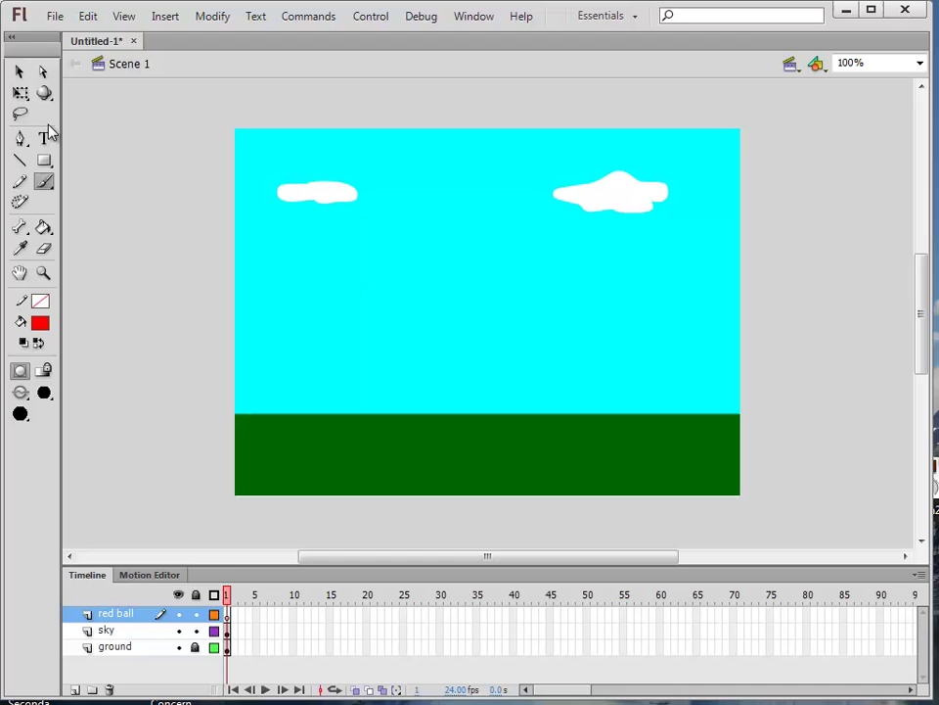
{"action": "left_click", "coordinate": [44, 163]}
{"action": "left_click", "coordinate": [106, 182]}
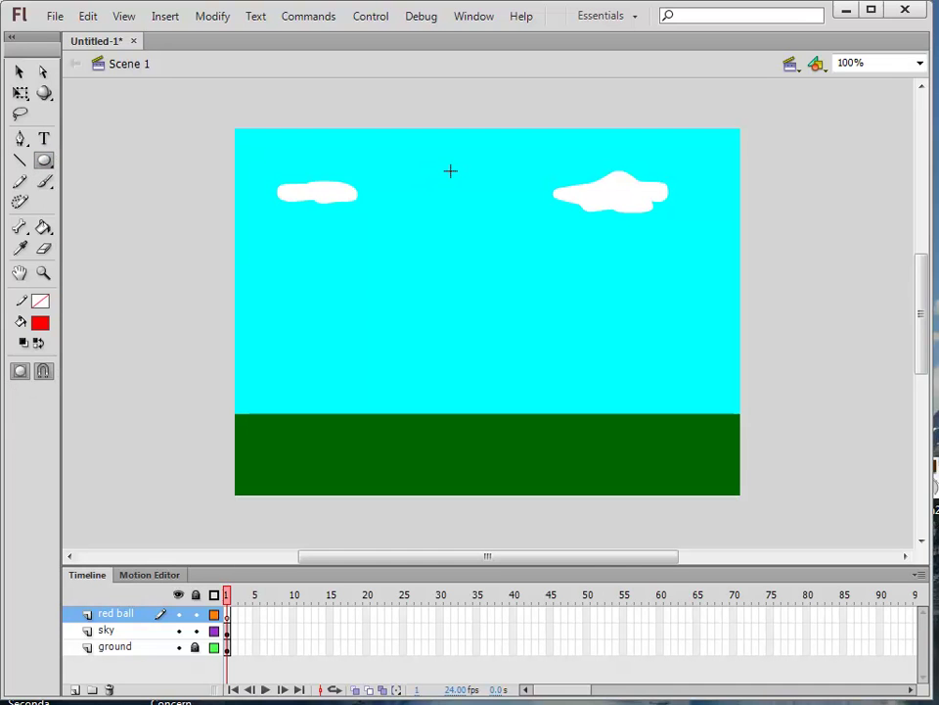
{"action": "left_click_drag", "start_coordinate": [450, 171], "coordinate": [545, 255]}
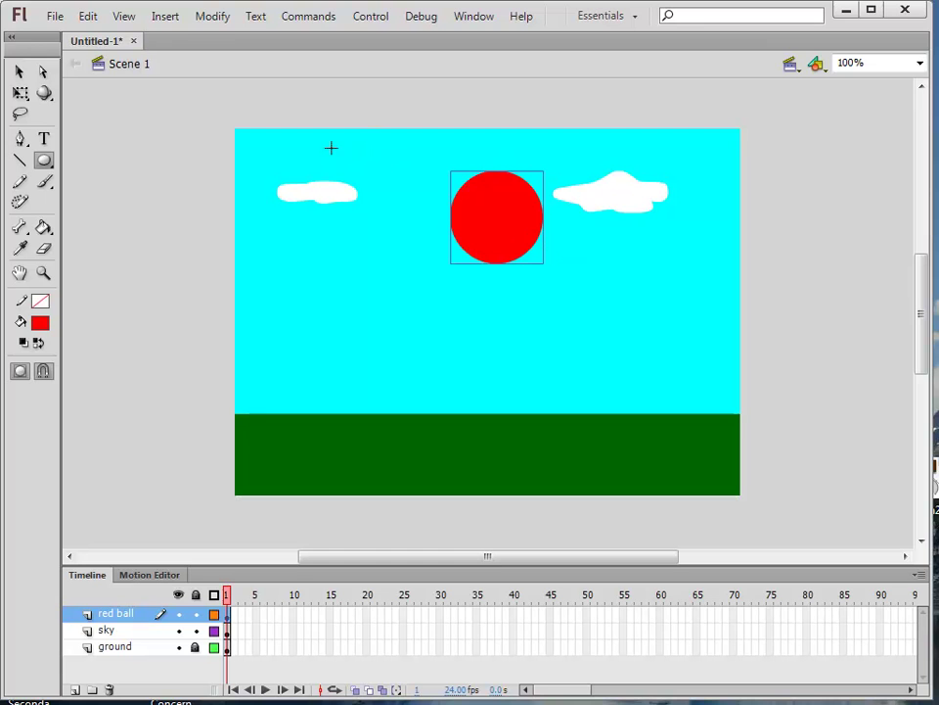
Step: Convert the red circle into a movie clip symbol named 'red ball'
{"action": "left_click", "coordinate": [210, 18]}
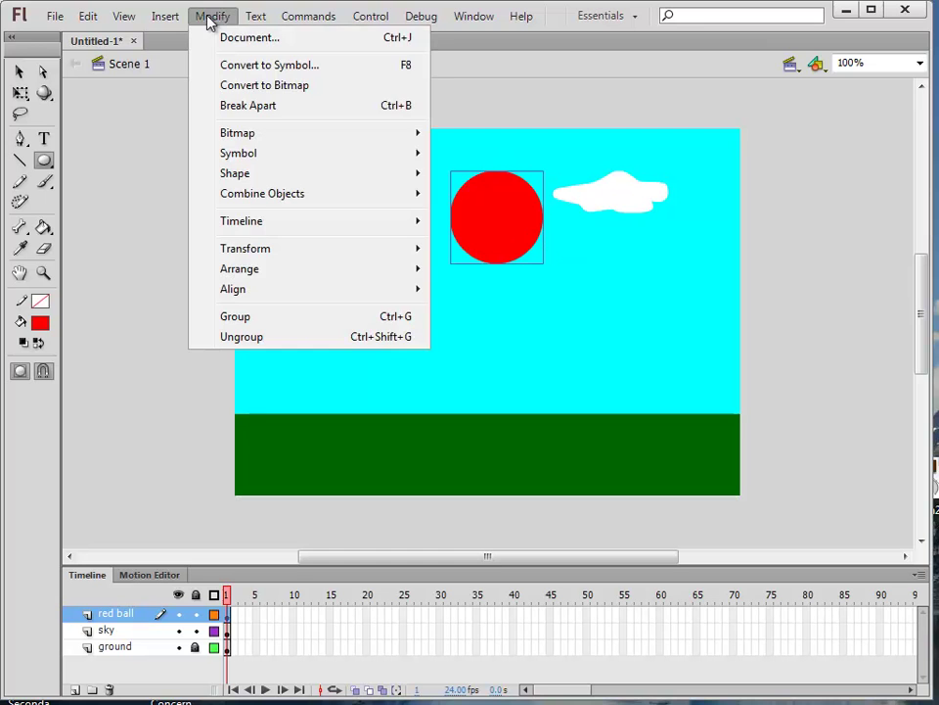
{"action": "left_click", "coordinate": [249, 67]}
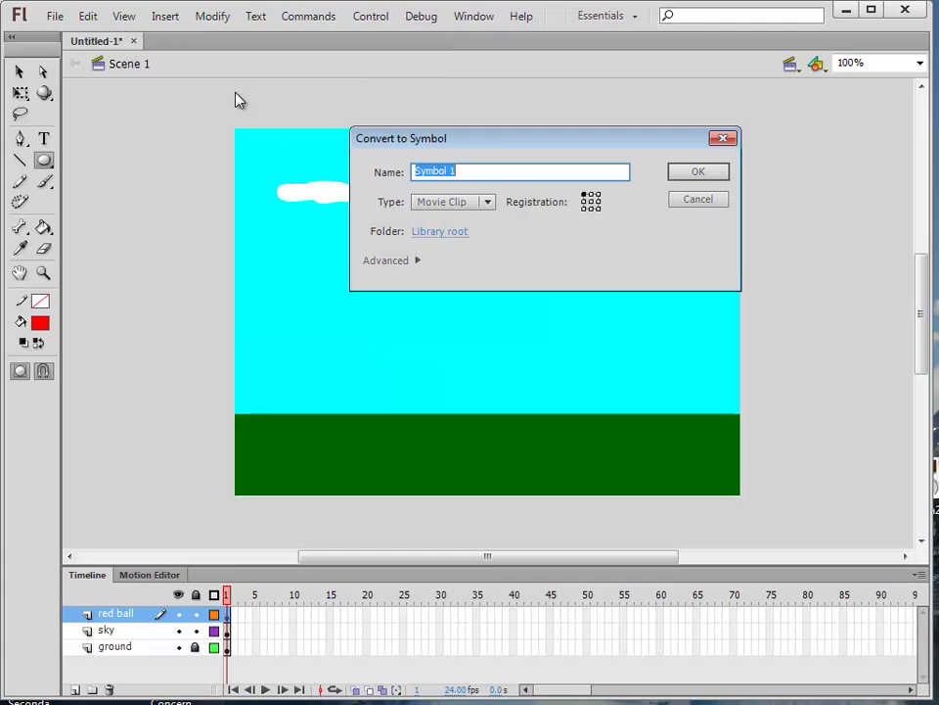
{"action": "type", "text": "red ball"}
{"action": "left_click", "coordinate": [696, 174]}
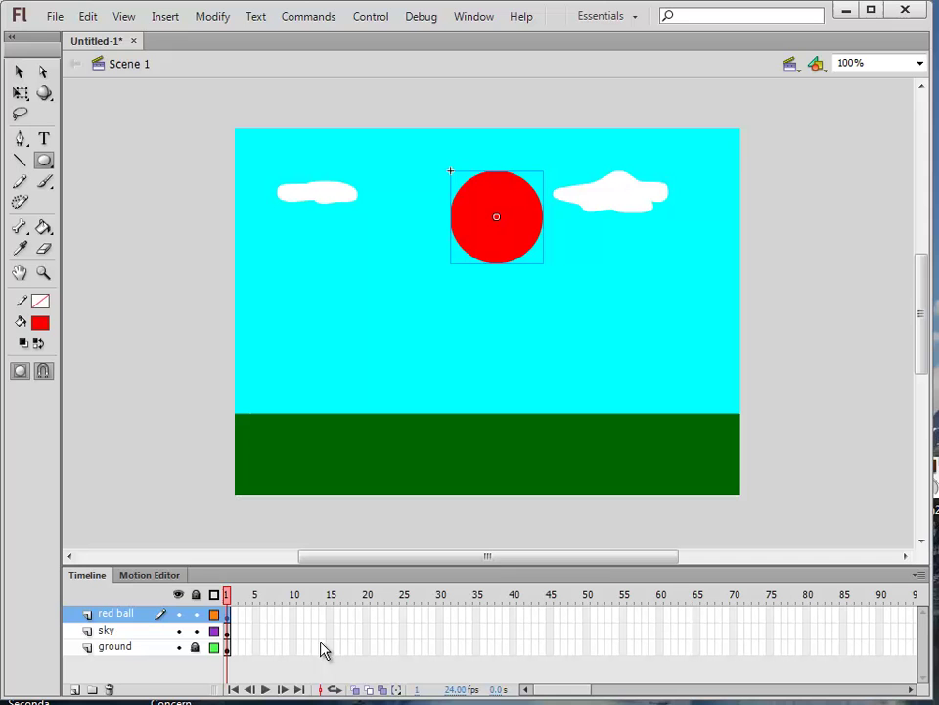
Step: Extend the ground and sky layers to frame 20, lock the sky layer, and go to frame 10
{"action": "right_click", "coordinate": [368, 647]}
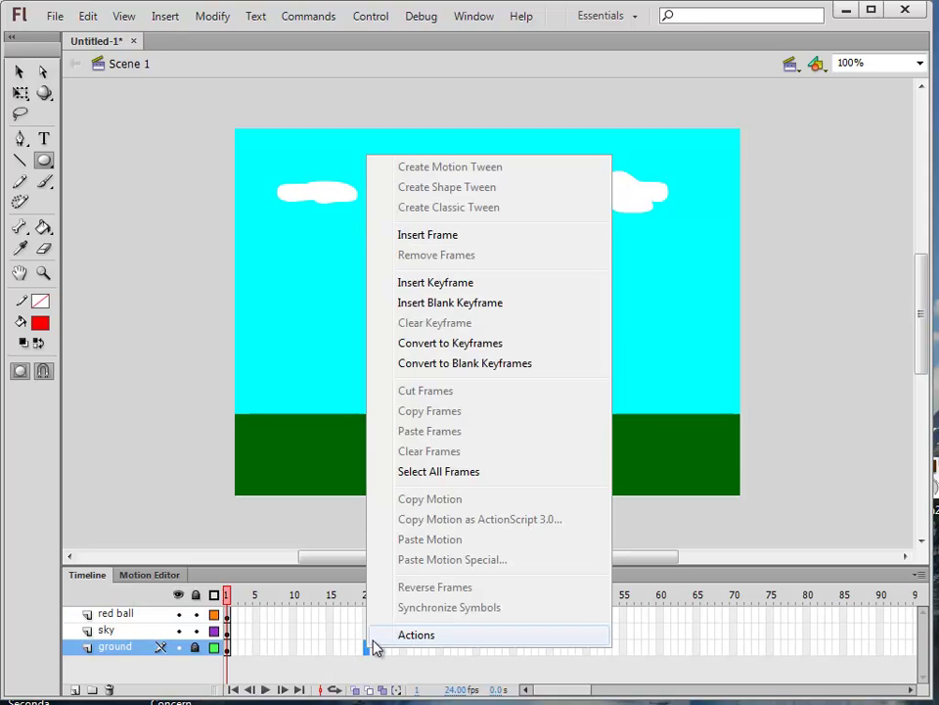
{"action": "left_click", "coordinate": [461, 239]}
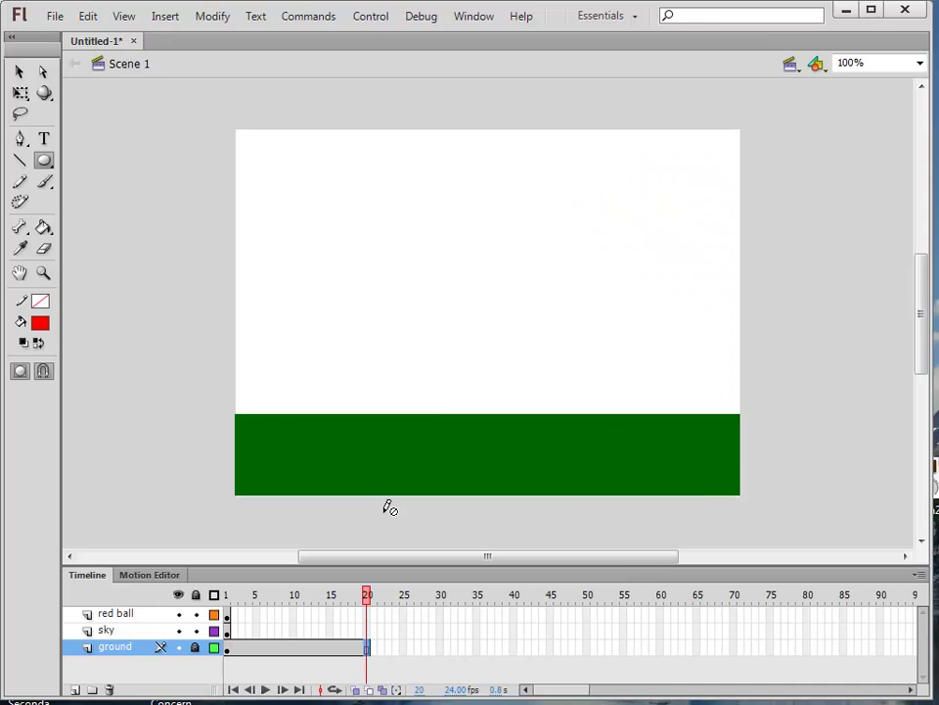
{"action": "mouse_move", "coordinate": [370, 595]}
{"action": "left_mouse_down"}
{"action": "mouse_move", "coordinate": [356, 606]}
{"action": "mouse_move", "coordinate": [229, 606]}
{"action": "mouse_move", "coordinate": [365, 608]}
{"action": "left_mouse_up"}
{"action": "right_click", "coordinate": [367, 630]}
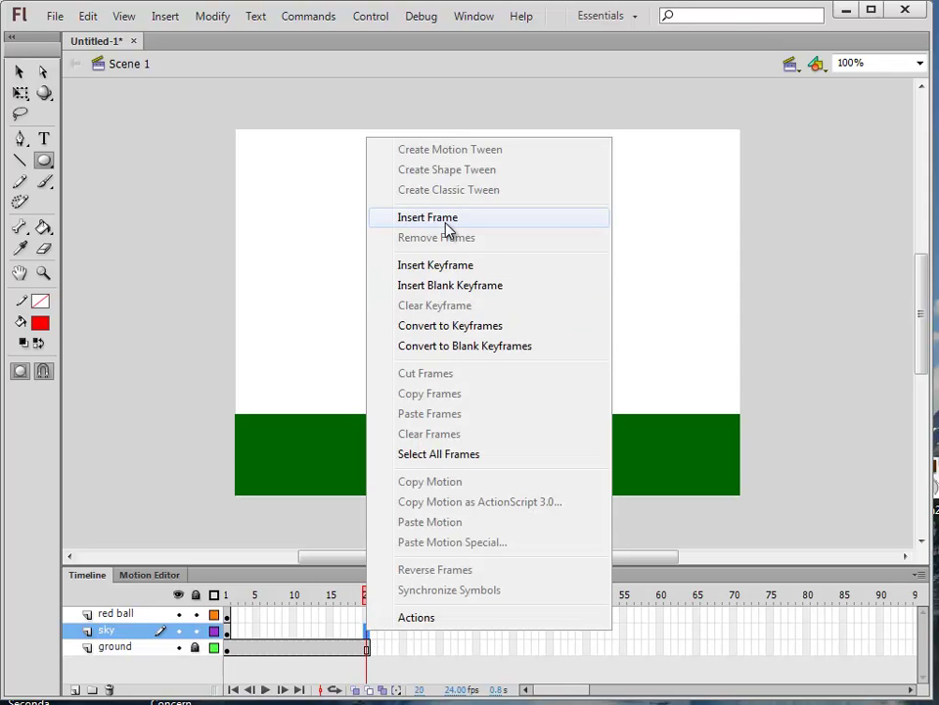
{"action": "left_click", "coordinate": [446, 219]}
{"action": "mouse_move", "coordinate": [367, 599]}
{"action": "left_mouse_down"}
{"action": "mouse_move", "coordinate": [242, 601]}
{"action": "mouse_move", "coordinate": [337, 612]}
{"action": "left_mouse_up"}
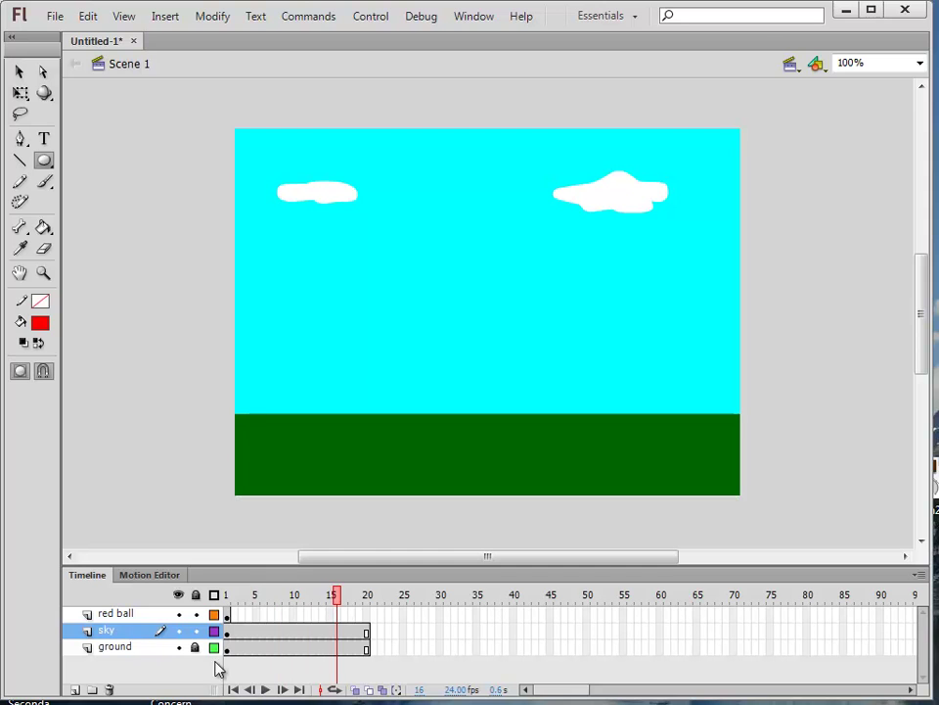
{"action": "left_click", "coordinate": [196, 630]}
{"action": "left_click_drag", "start_coordinate": [339, 599], "coordinate": [277, 610]}
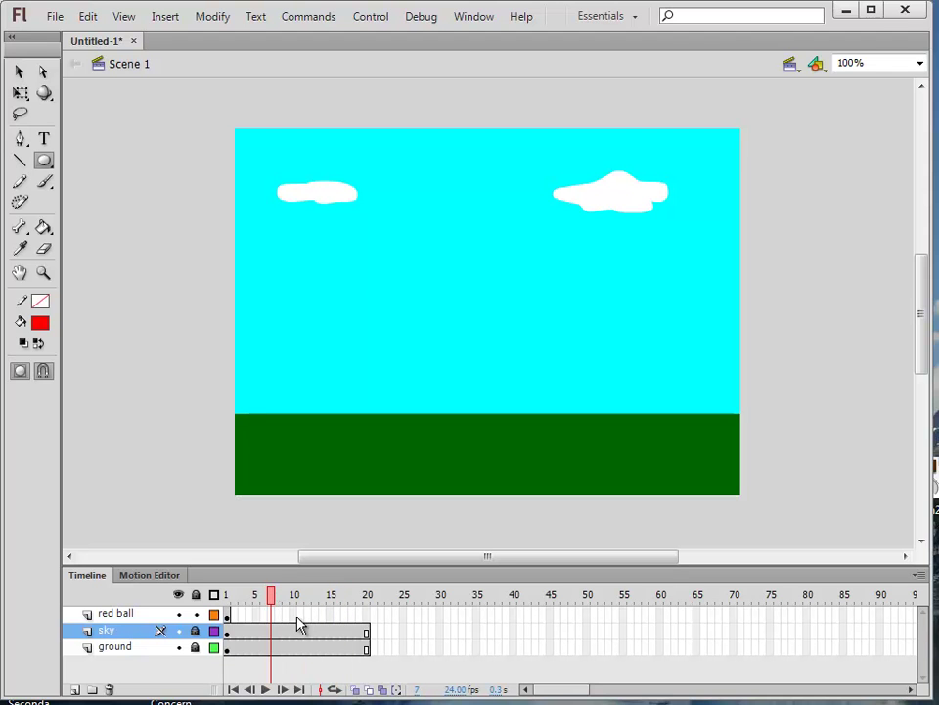
Step: Keyframe the red ball at frame 10, drop it onto the ground, and move the ground layer to the top
{"action": "right_click", "coordinate": [295, 615]}
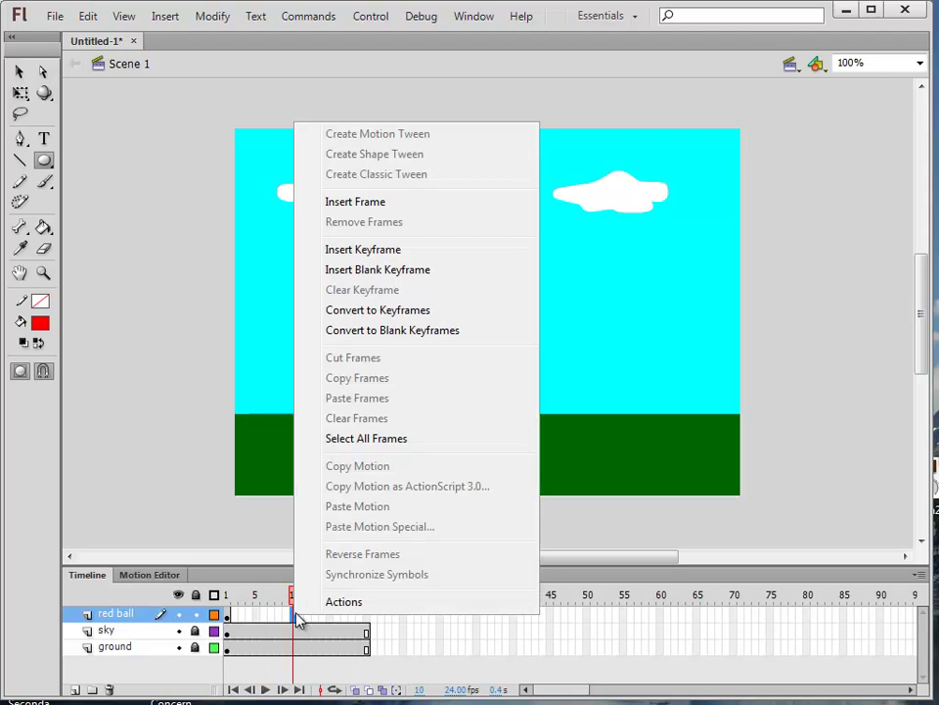
{"action": "left_click", "coordinate": [363, 250]}
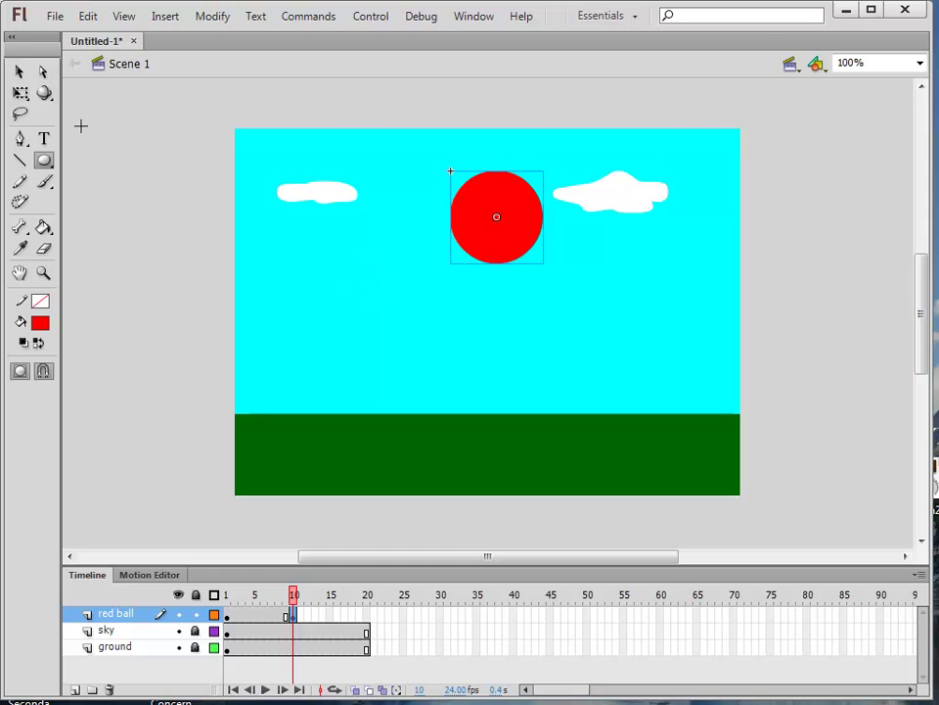
{"action": "left_click", "coordinate": [20, 72]}
{"action": "left_click_drag", "start_coordinate": [524, 213], "coordinate": [524, 389]}
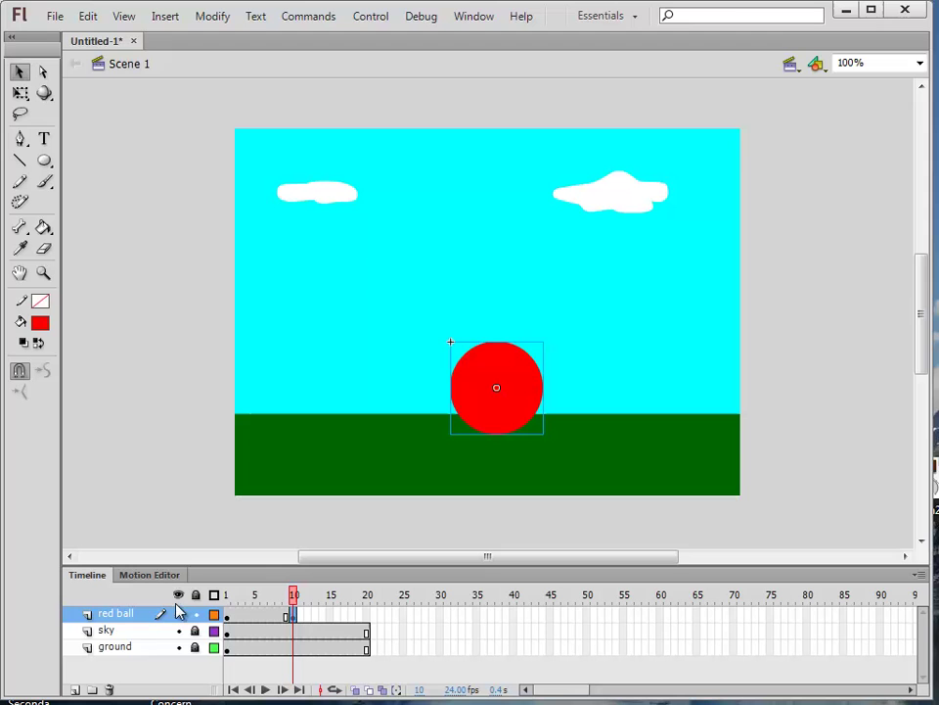
{"action": "left_click_drag", "start_coordinate": [150, 649], "coordinate": [161, 619]}
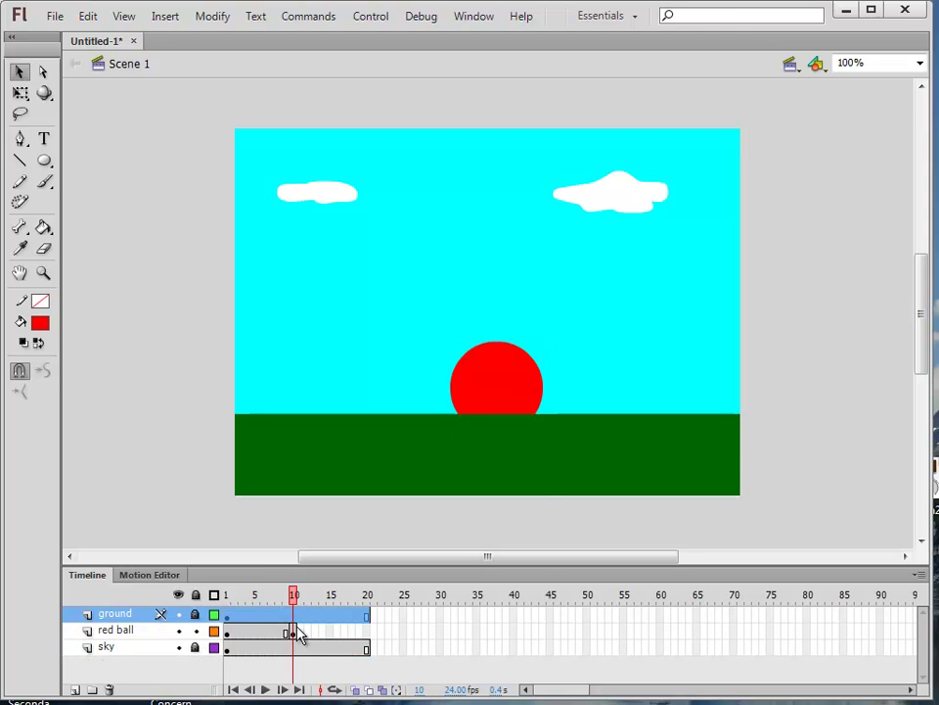
Step: Add keyframes at frames 11, 12 and 20, widening the ball into a squash at frame 11
{"action": "left_click", "coordinate": [300, 633]}
{"action": "right_click", "coordinate": [300, 633]}
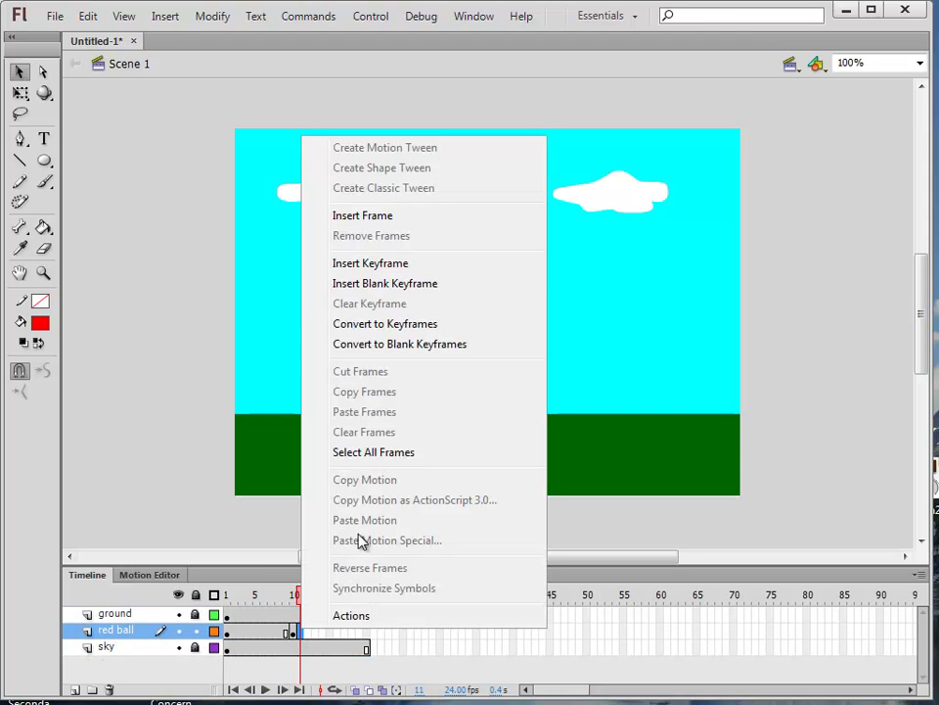
{"action": "left_click", "coordinate": [396, 264]}
{"action": "right_click", "coordinate": [307, 632]}
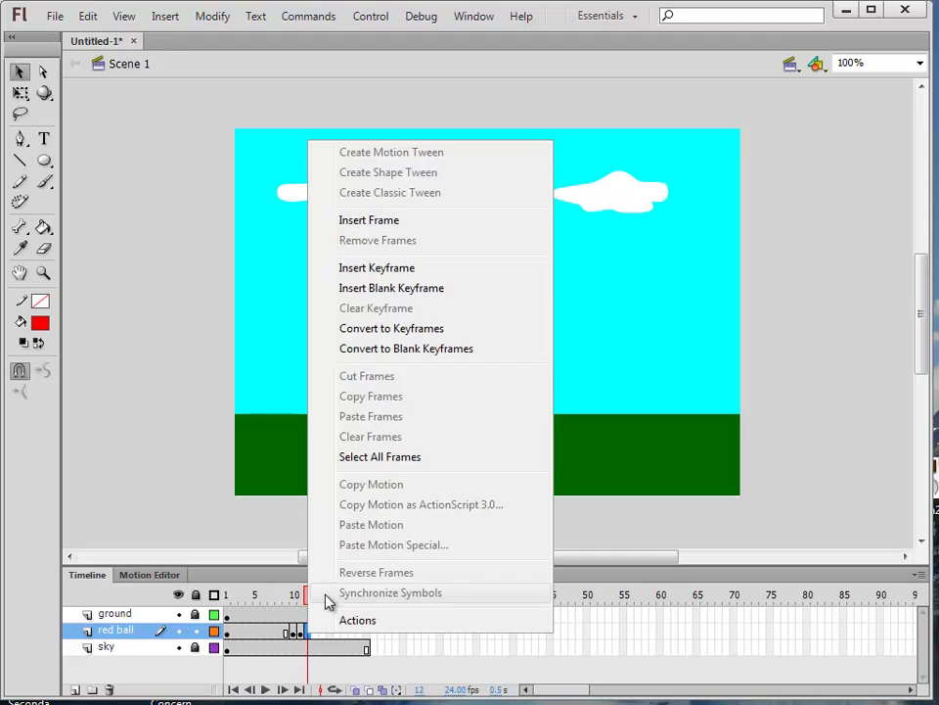
{"action": "left_click", "coordinate": [376, 267]}
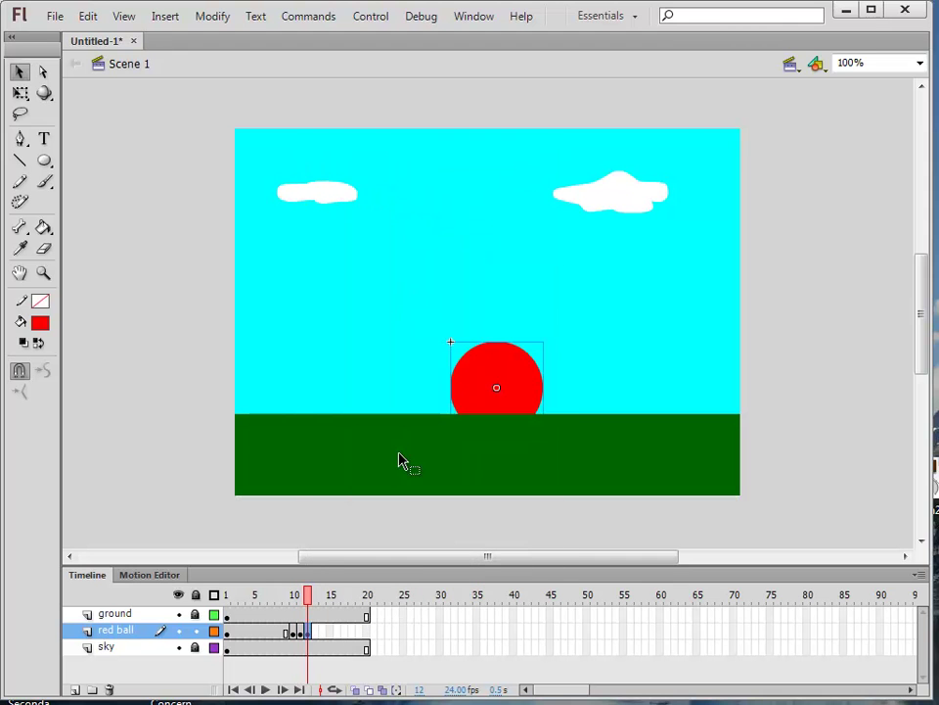
{"action": "left_click", "coordinate": [298, 632]}
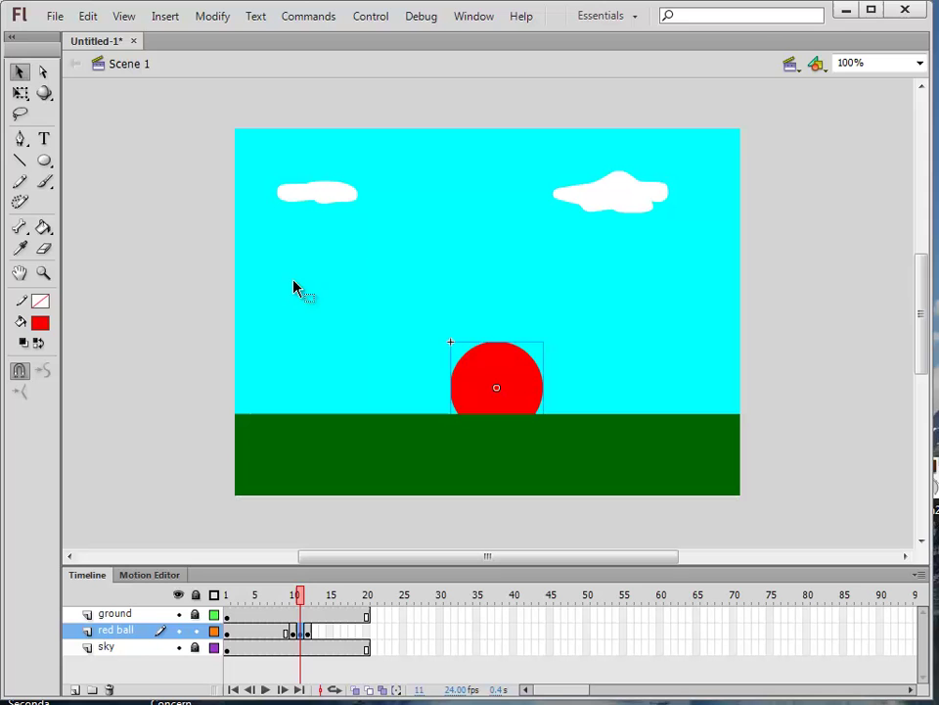
{"action": "left_click", "coordinate": [20, 93]}
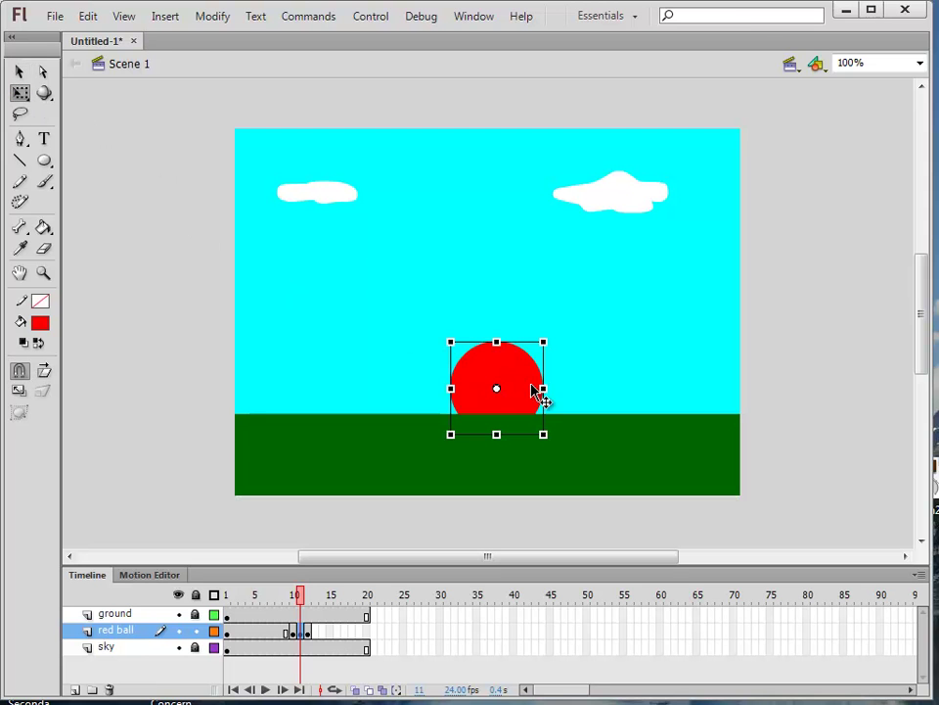
{"action": "left_click_drag", "start_coordinate": [533, 389], "coordinate": [540, 390]}
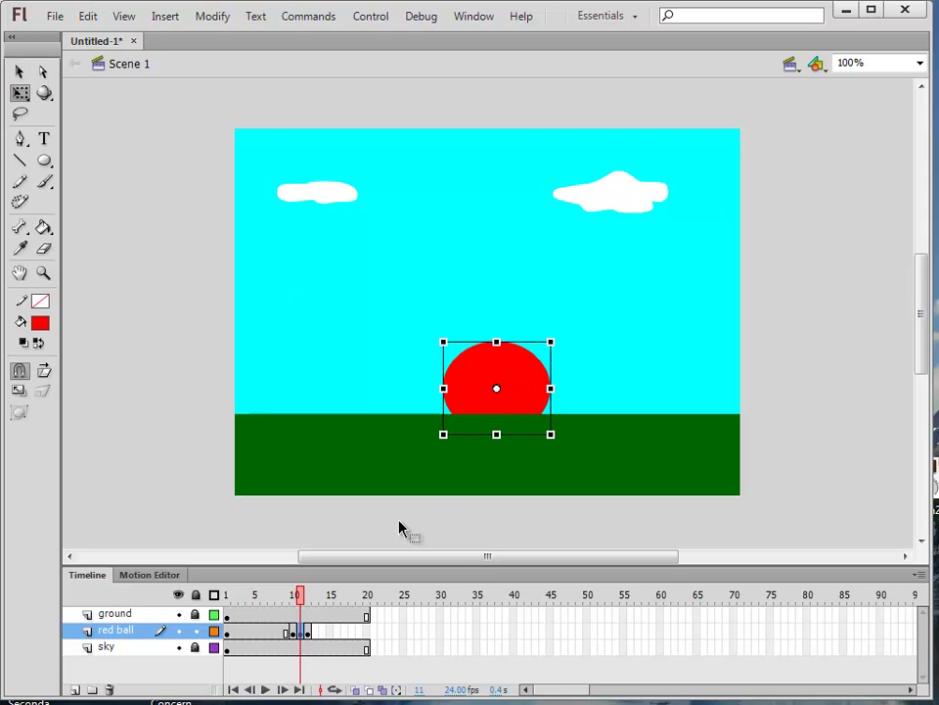
{"action": "right_click", "coordinate": [369, 633]}
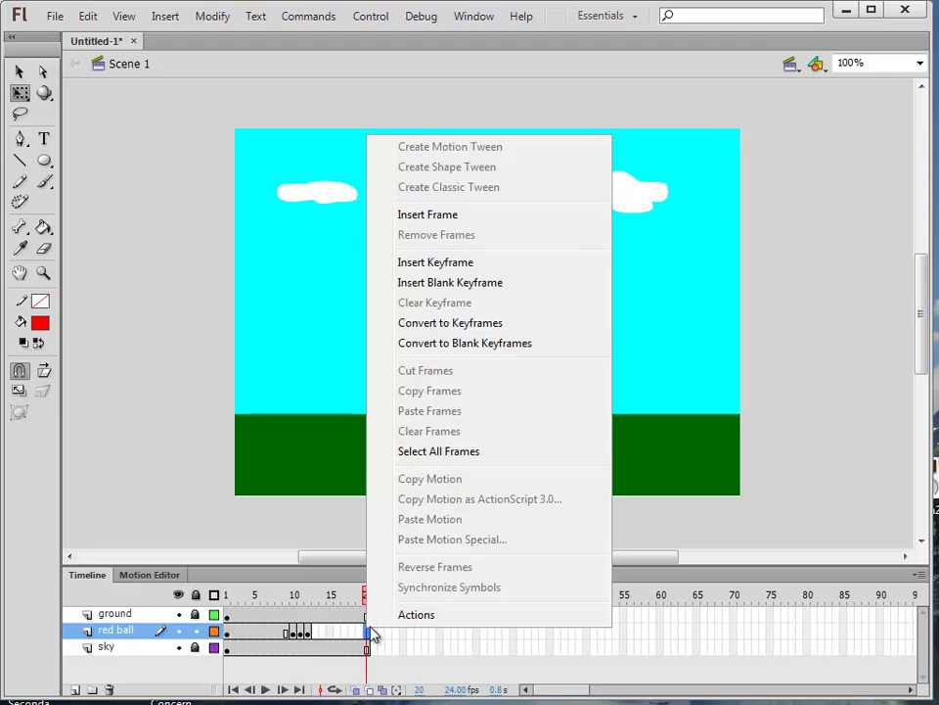
{"action": "left_click", "coordinate": [454, 263]}
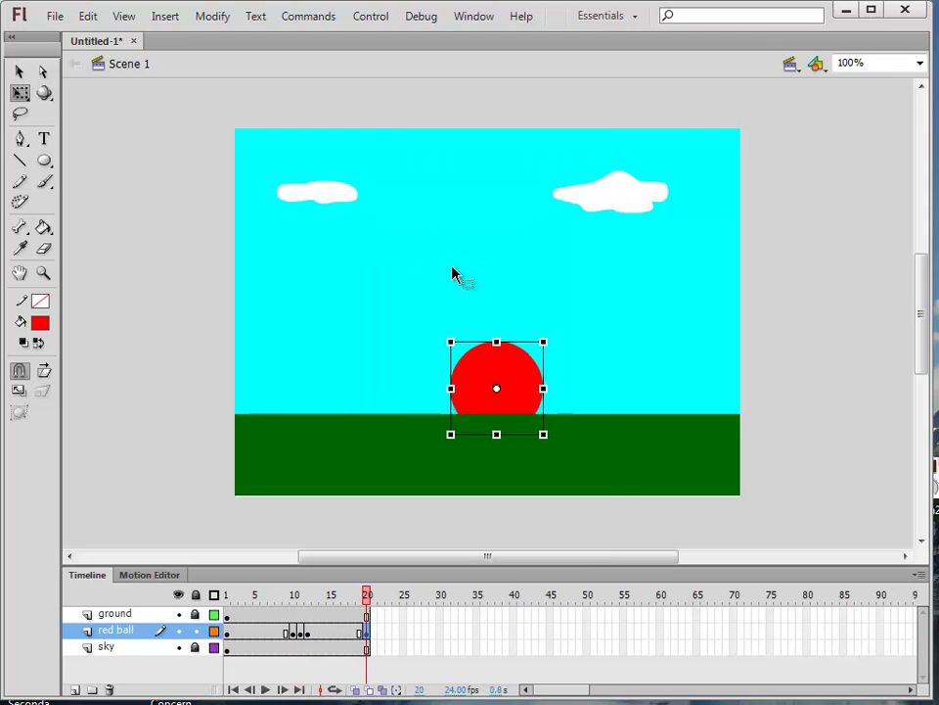
Step: With onion skinning back to frame 1, raise the ball into the sky at frame 20 and test the movie
{"action": "left_click", "coordinate": [356, 690]}
{"action": "left_click_drag", "start_coordinate": [352, 602], "coordinate": [228, 599]}
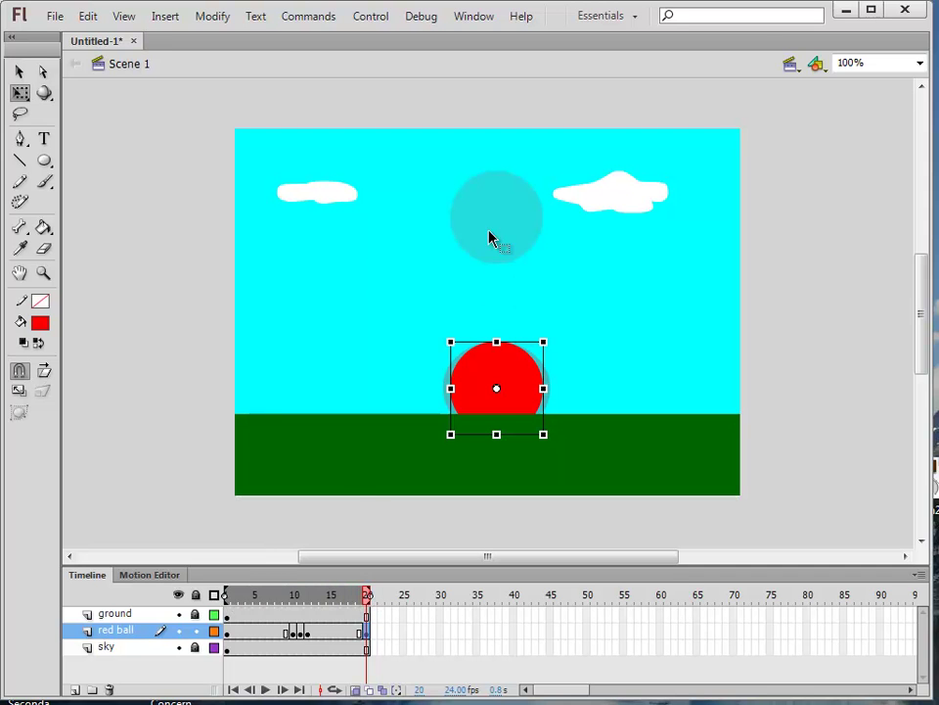
{"action": "left_click_drag", "start_coordinate": [511, 379], "coordinate": [518, 250]}
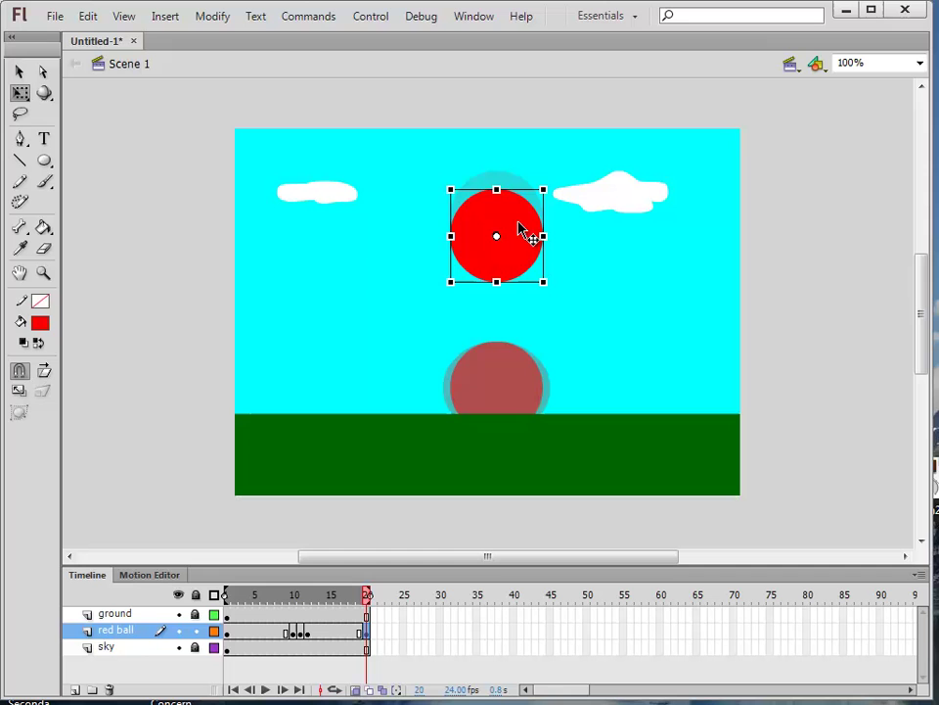
{"action": "left_click_drag", "start_coordinate": [518, 229], "coordinate": [518, 225]}
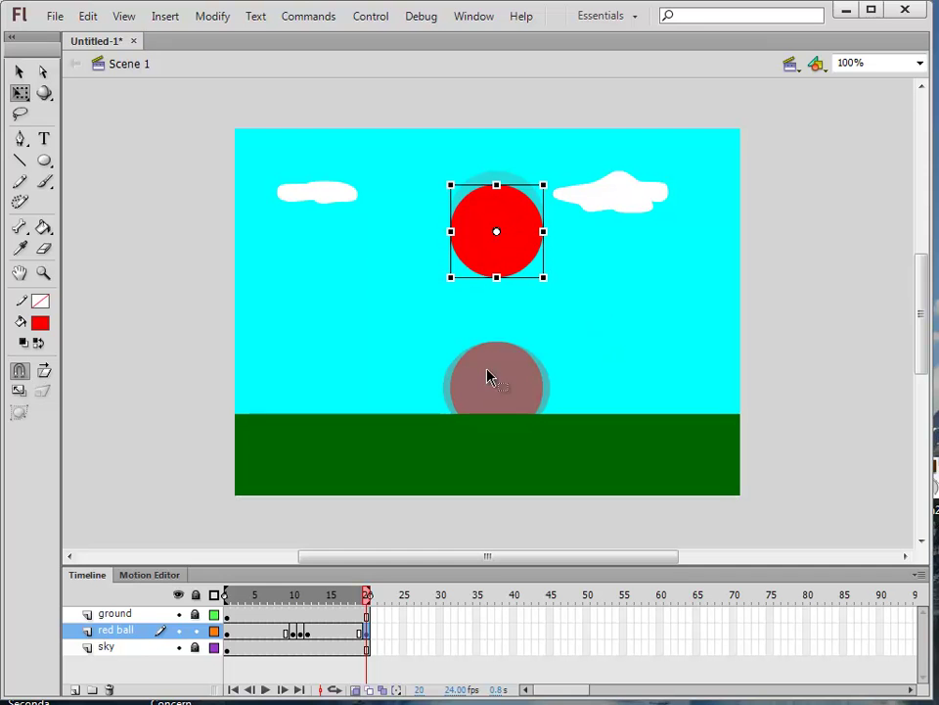
{"action": "left_click", "coordinate": [370, 17]}
{"action": "left_click", "coordinate": [426, 181]}
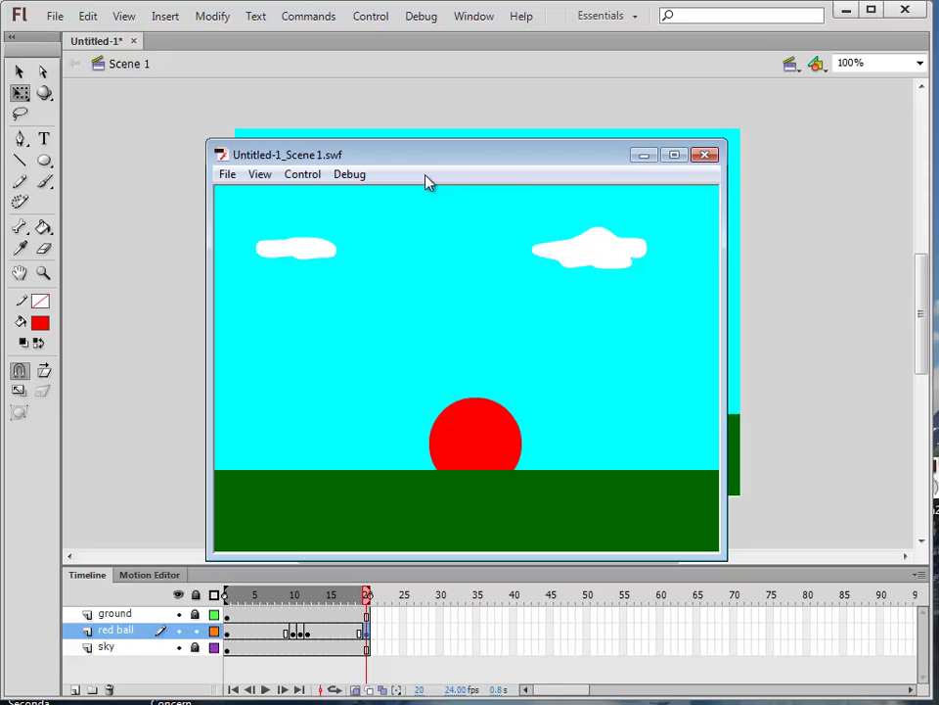
Step: Turn off onion skin and add classic tweens to both red ball frame spans
{"action": "left_click", "coordinate": [706, 157]}
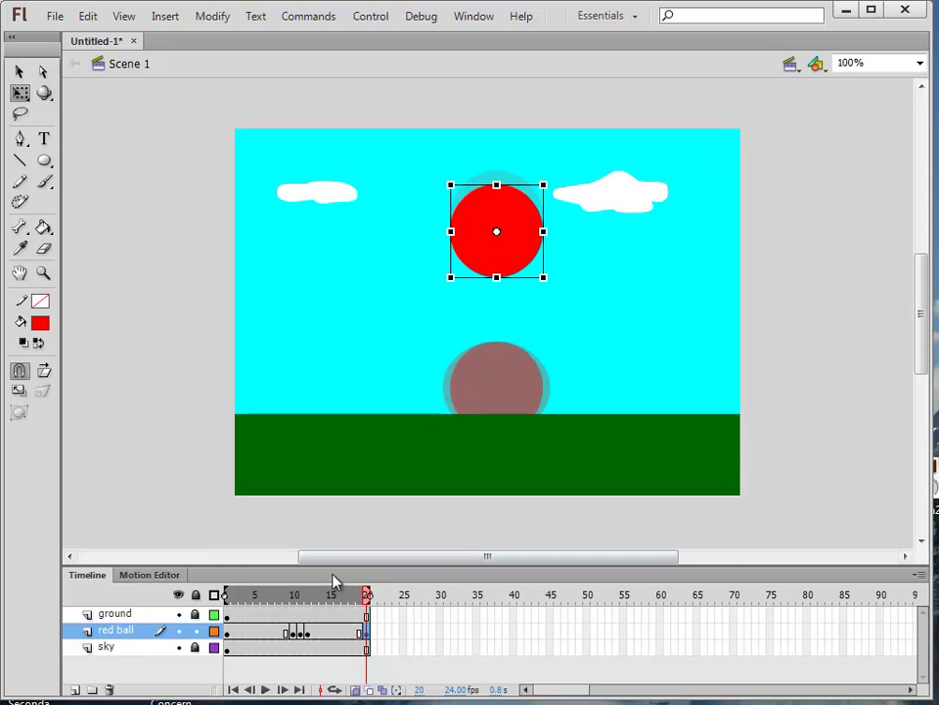
{"action": "left_click", "coordinate": [368, 690]}
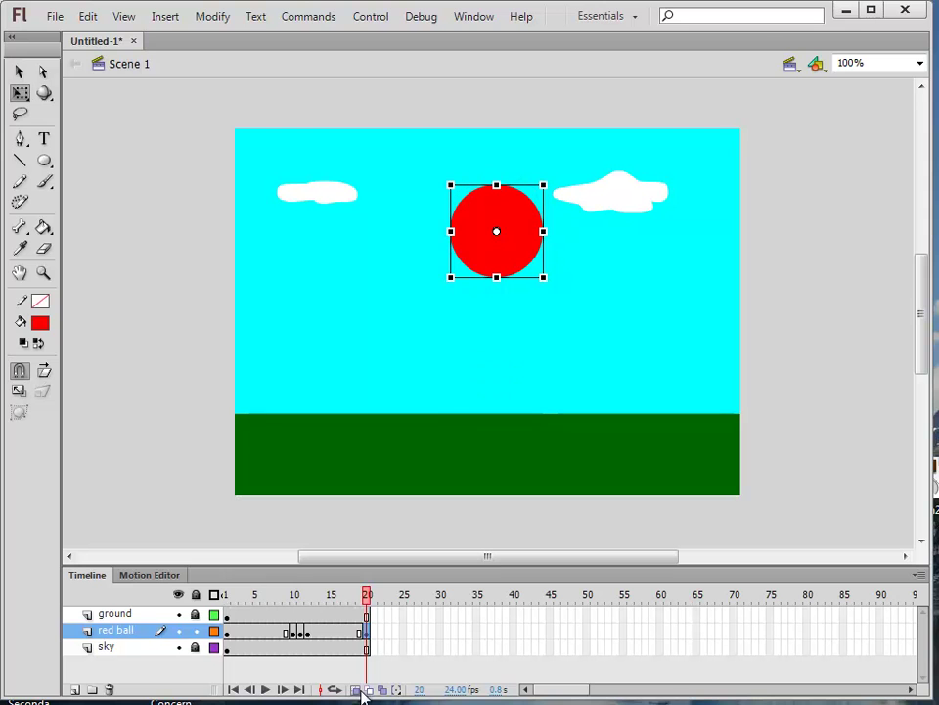
{"action": "right_click", "coordinate": [259, 631]}
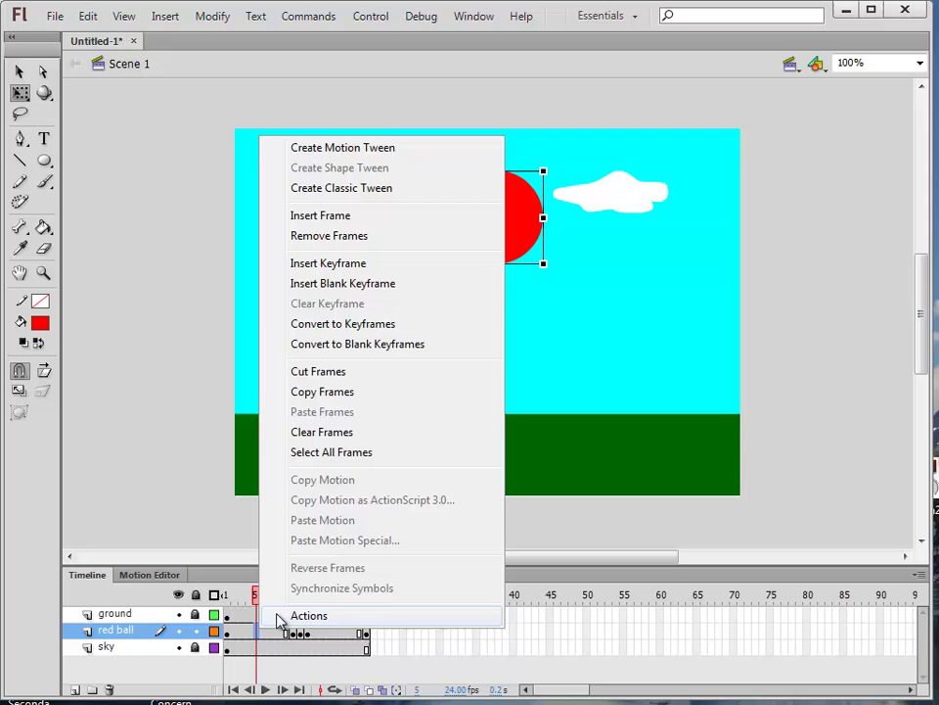
{"action": "left_click", "coordinate": [353, 190]}
{"action": "right_click", "coordinate": [343, 638]}
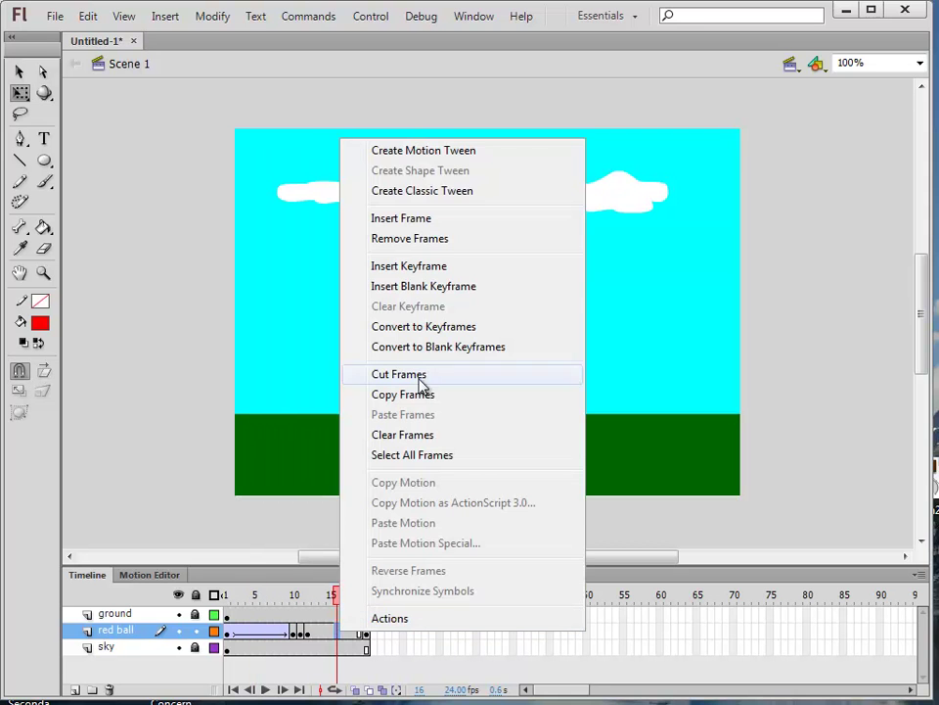
{"action": "left_click", "coordinate": [430, 192]}
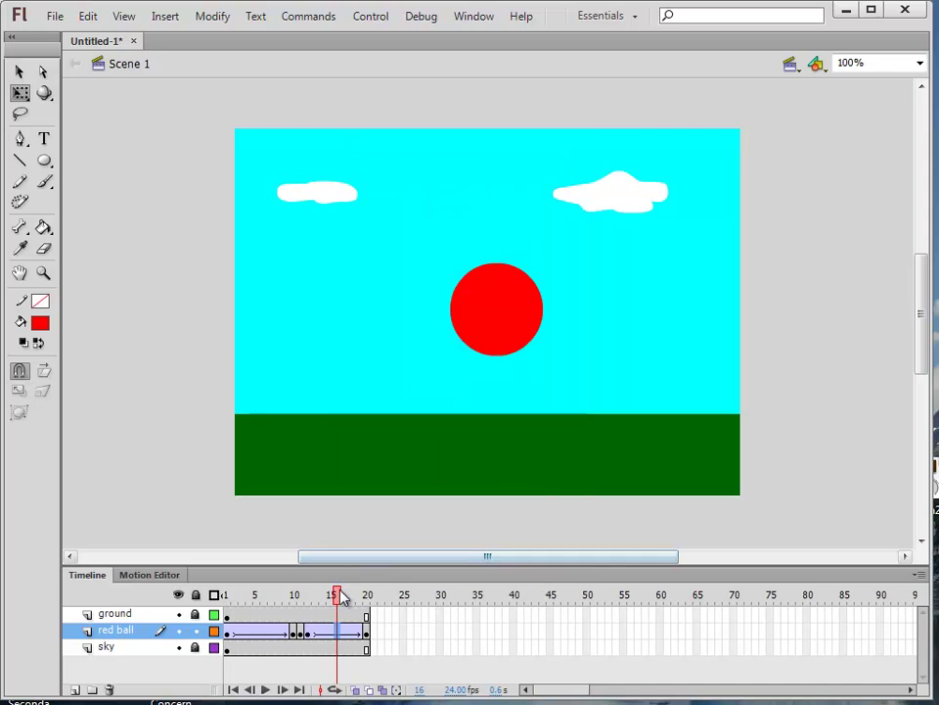
Step: Scrub the timeline and test the scene to check the red ball's smooth motion
{"action": "mouse_move", "coordinate": [338, 594]}
{"action": "left_mouse_down"}
{"action": "mouse_move", "coordinate": [239, 594]}
{"action": "mouse_move", "coordinate": [328, 594]}
{"action": "left_mouse_up"}
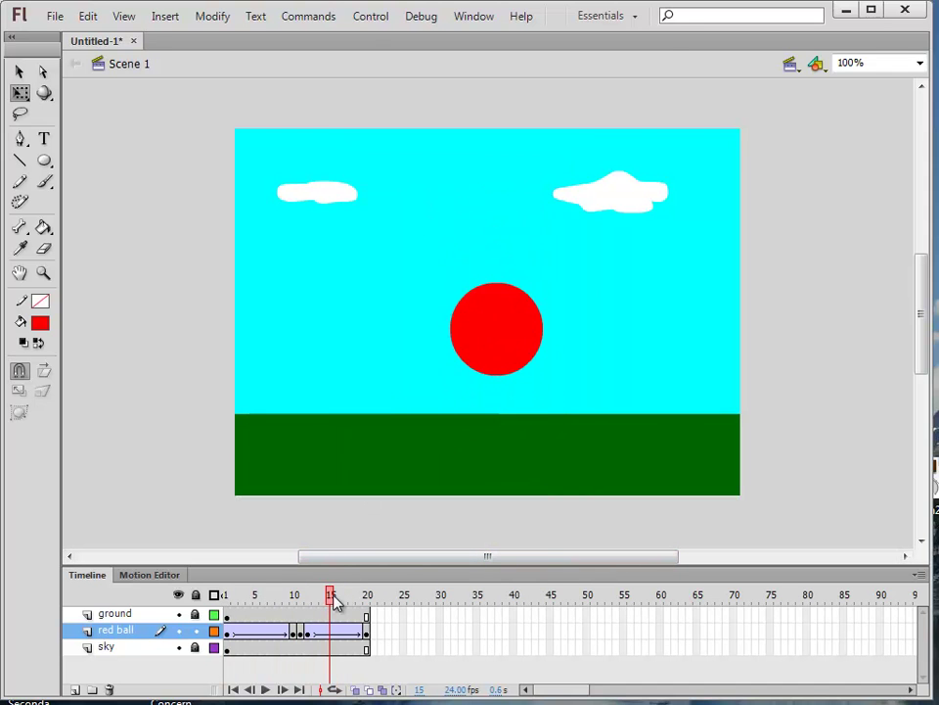
{"action": "left_click", "coordinate": [369, 16]}
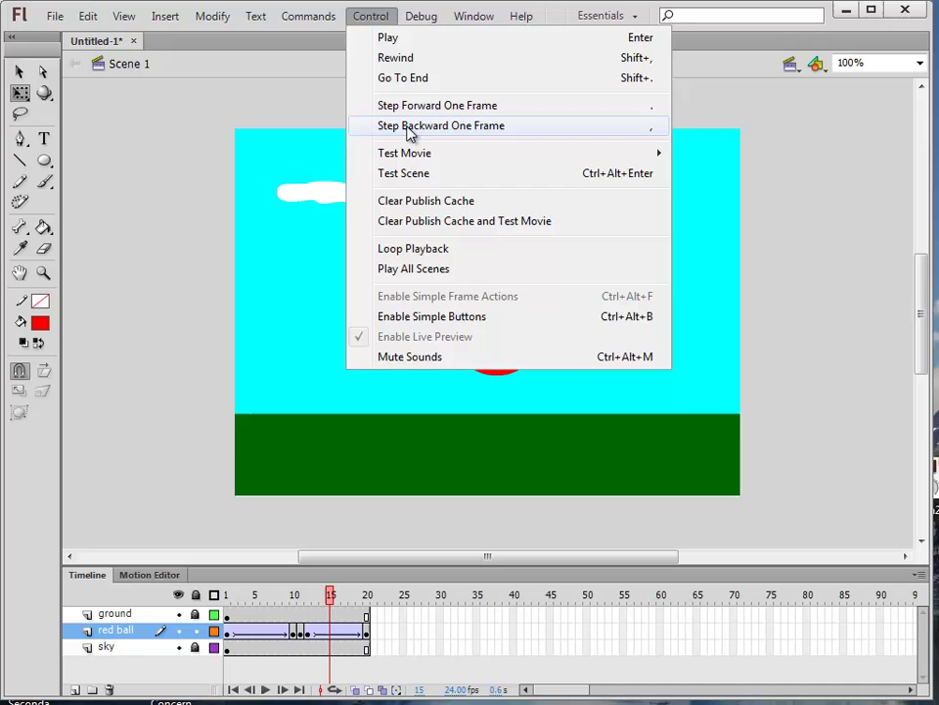
{"action": "left_click", "coordinate": [426, 174]}
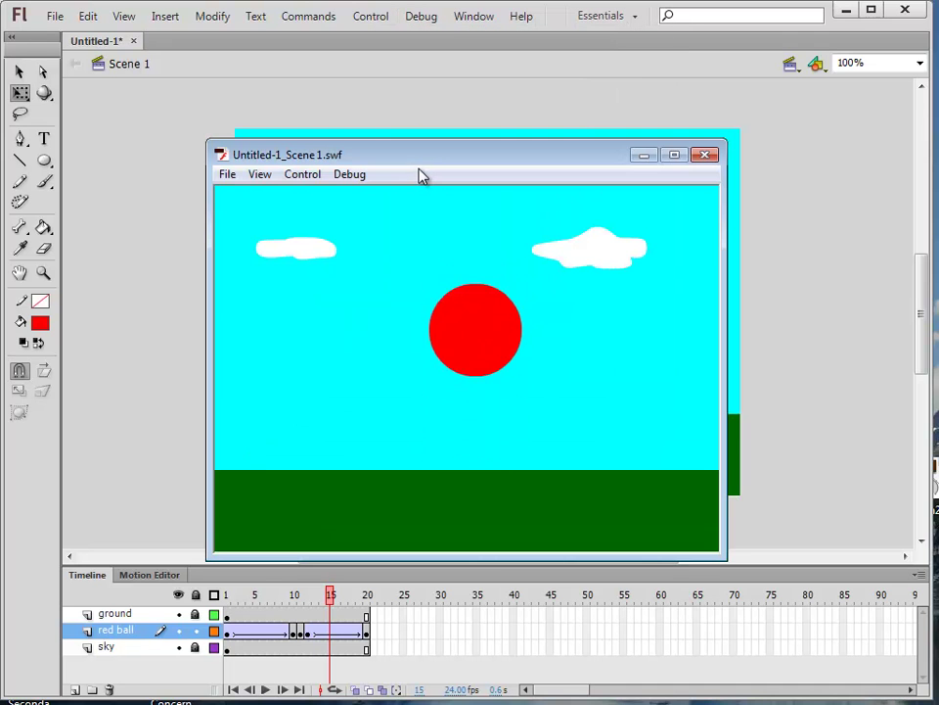
{"action": "left_click", "coordinate": [706, 157]}
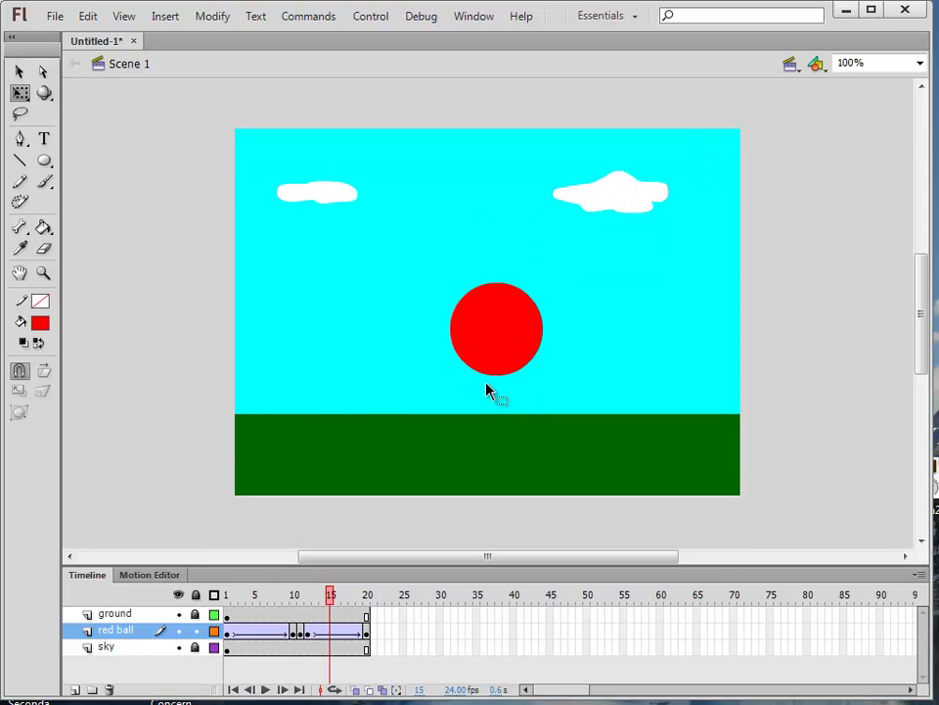
Step: Add a layer named 'blue ball', set the fill colour to blue #0000FF, and choose the Oval tool
{"action": "left_click", "coordinate": [76, 689]}
{"action": "double_click", "coordinate": [128, 631]}
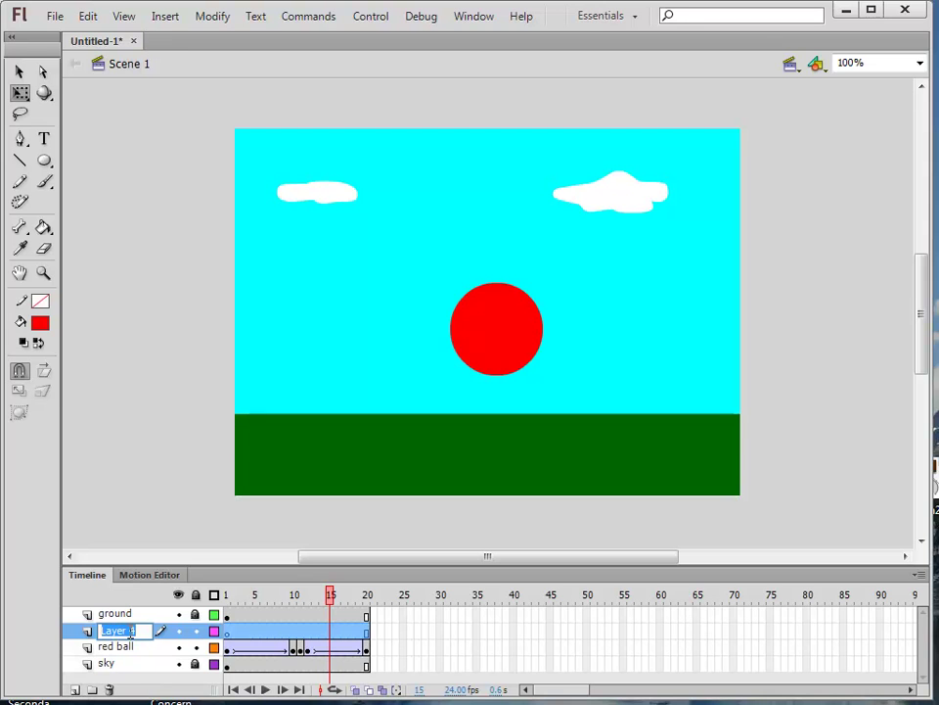
{"action": "type", "text": "blue ball"}
{"action": "left_click", "coordinate": [40, 320]}
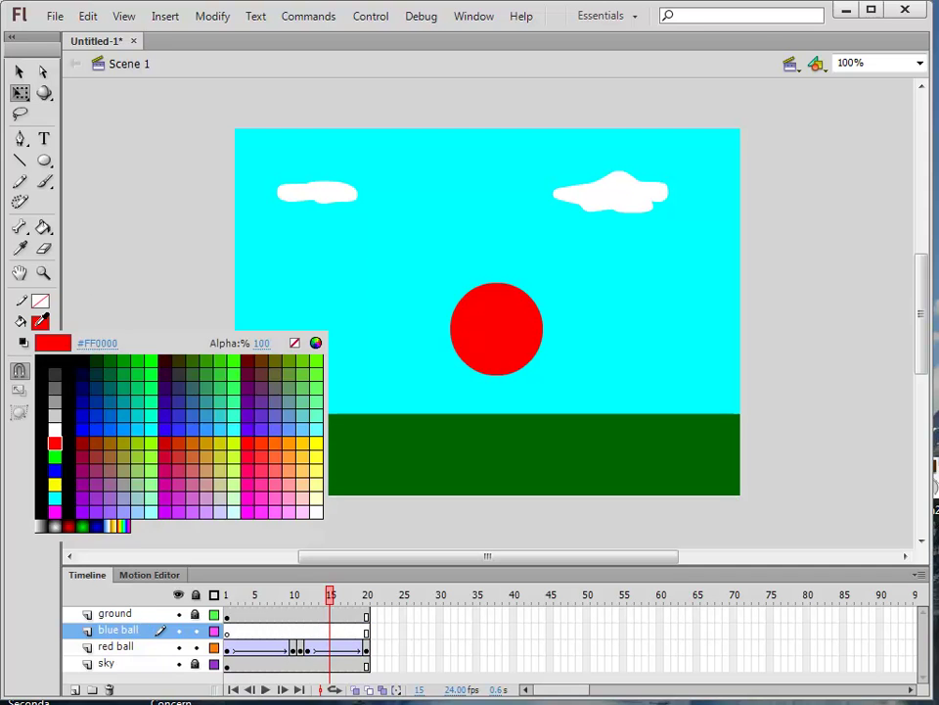
{"action": "left_click", "coordinate": [89, 421]}
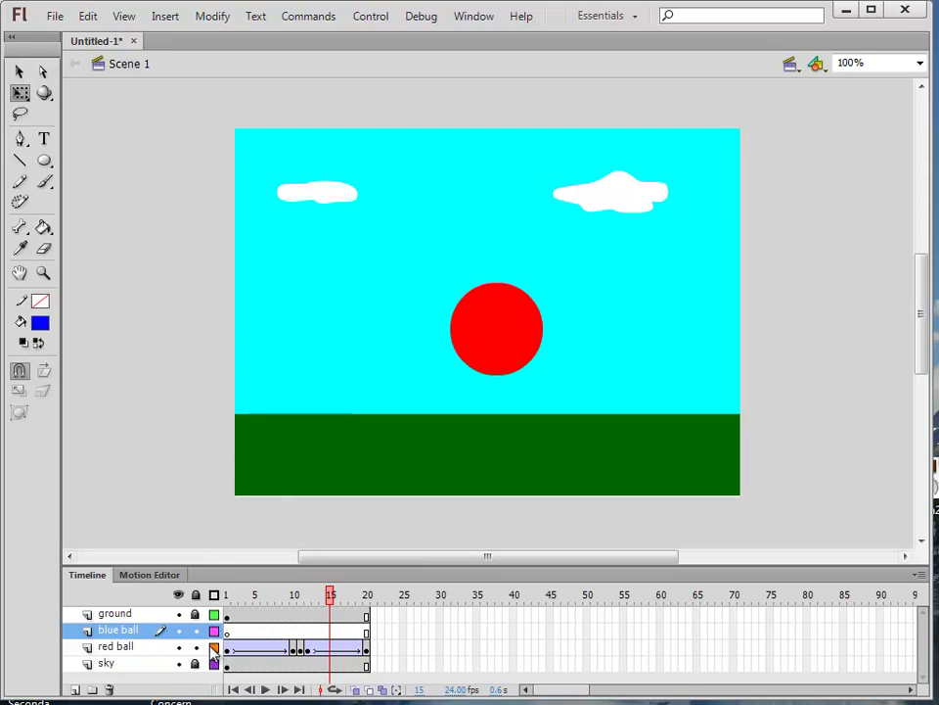
{"action": "left_click", "coordinate": [130, 634]}
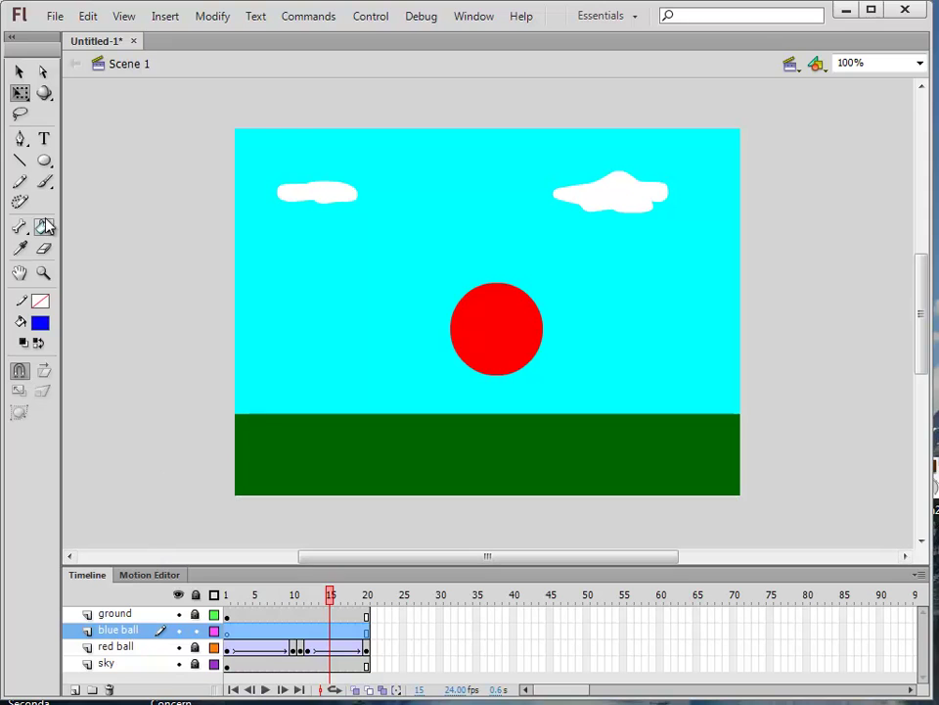
{"action": "left_click", "coordinate": [44, 160]}
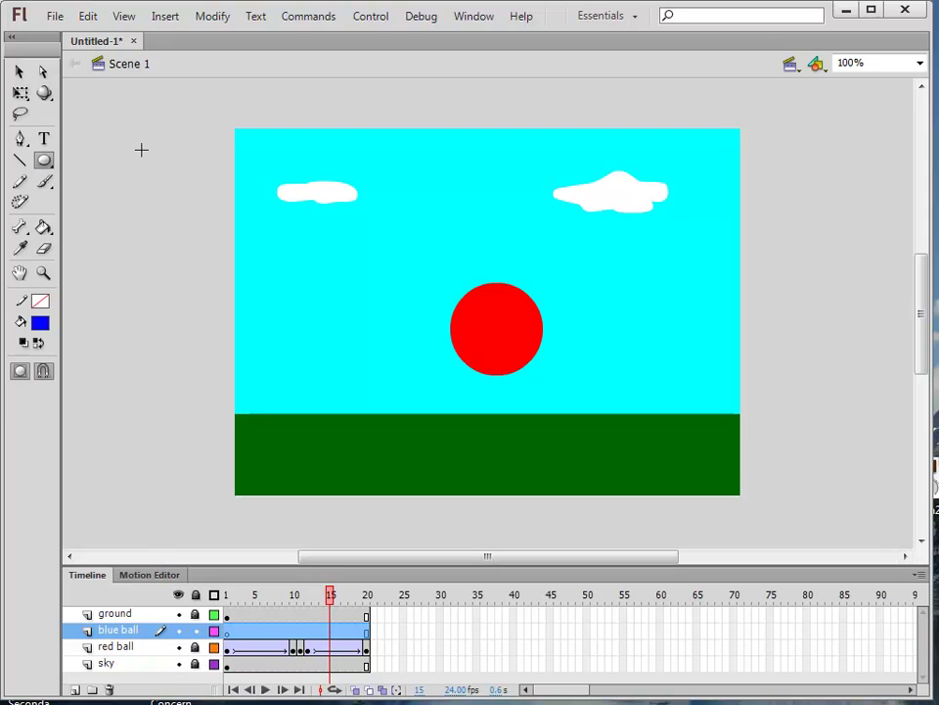
Step: Draw a small blue circle off-stage upper left and convert it to movie clip symbol 'blue ball'
{"action": "left_click_drag", "start_coordinate": [141, 148], "coordinate": [183, 192]}
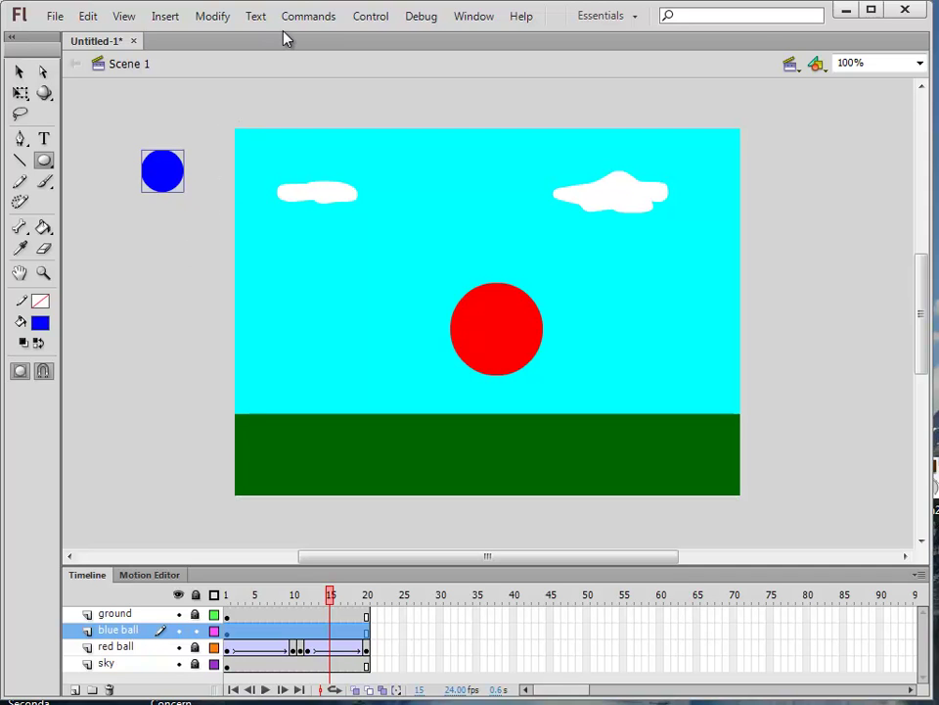
{"action": "left_click", "coordinate": [215, 19]}
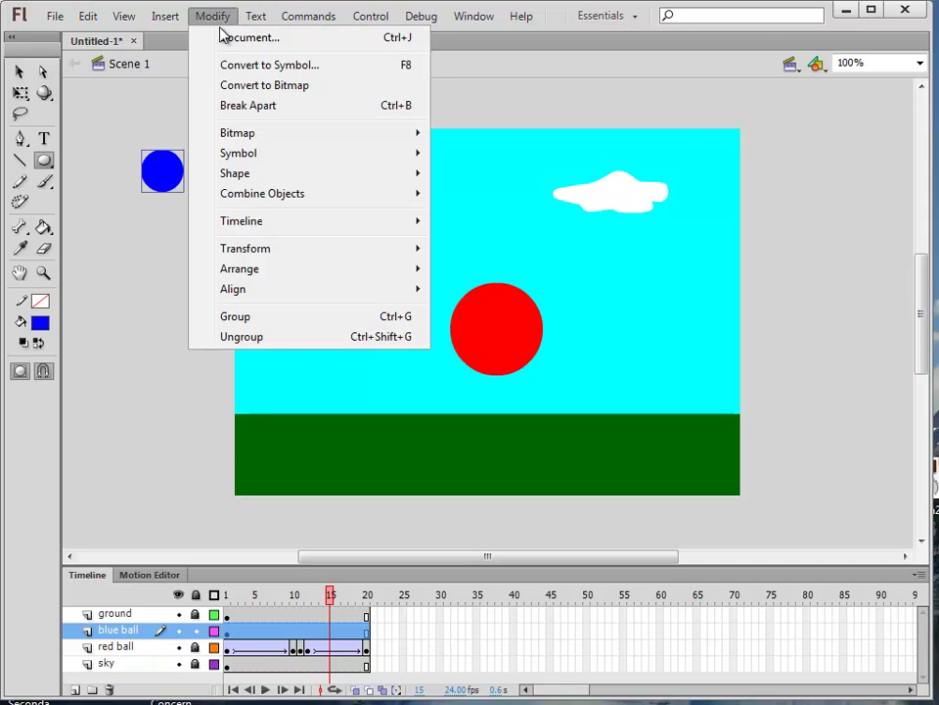
{"action": "left_click", "coordinate": [257, 66]}
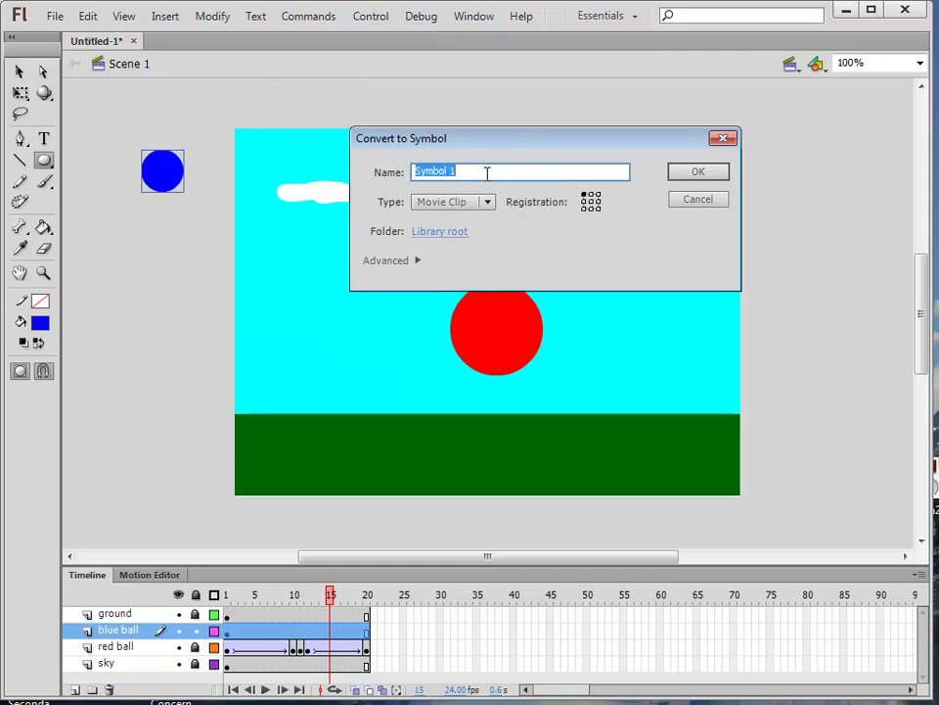
{"action": "type", "text": "blue ball"}
{"action": "left_click", "coordinate": [697, 173]}
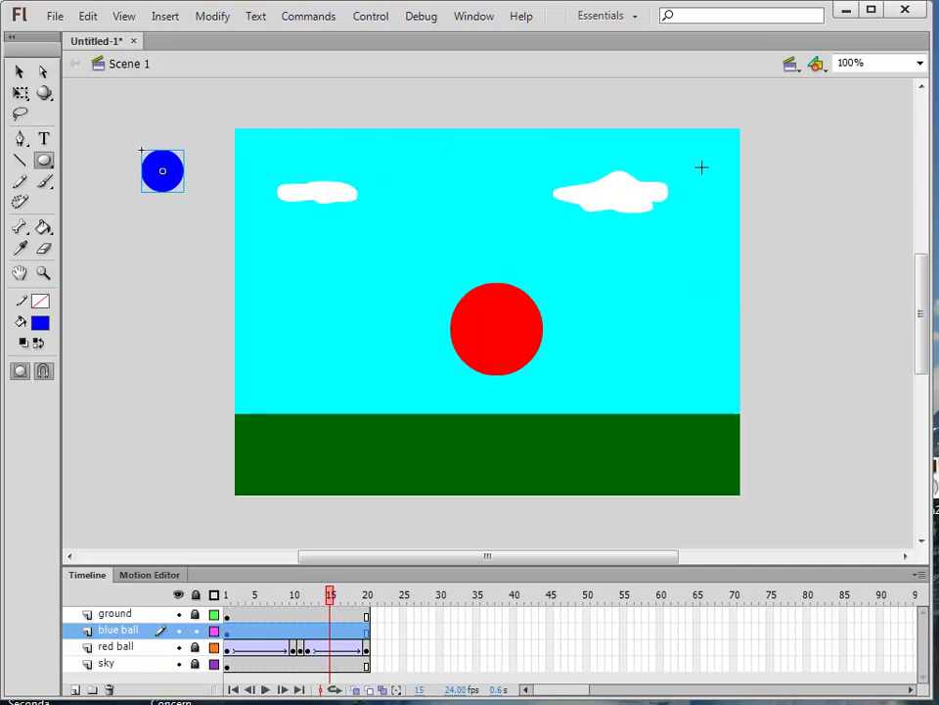
Step: Add a classic motion guide layer above the blue ball layer
{"action": "right_click", "coordinate": [139, 637]}
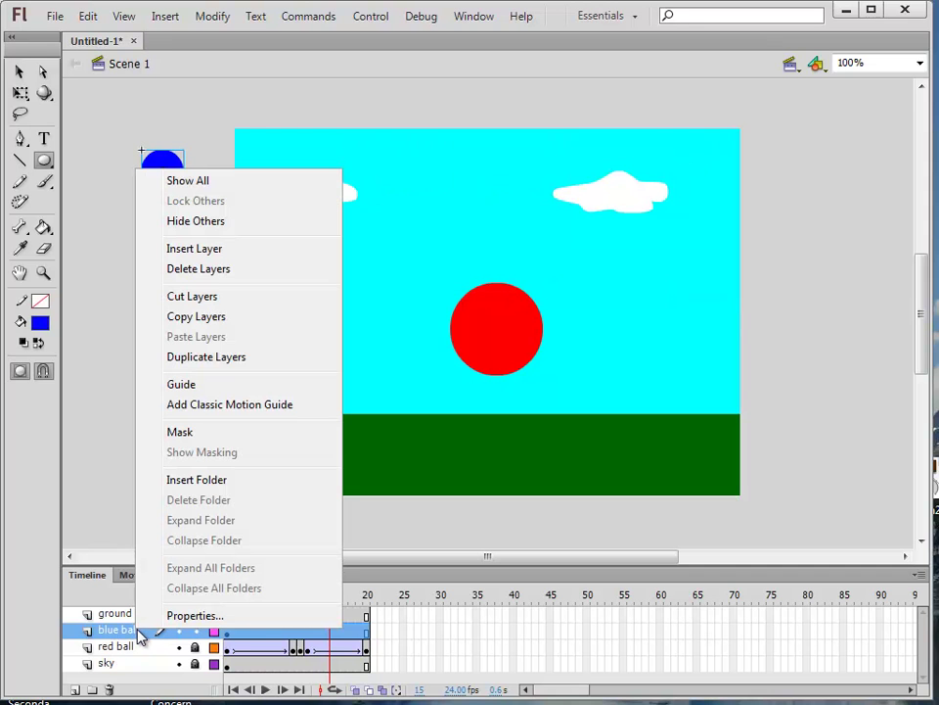
{"action": "left_click", "coordinate": [237, 409]}
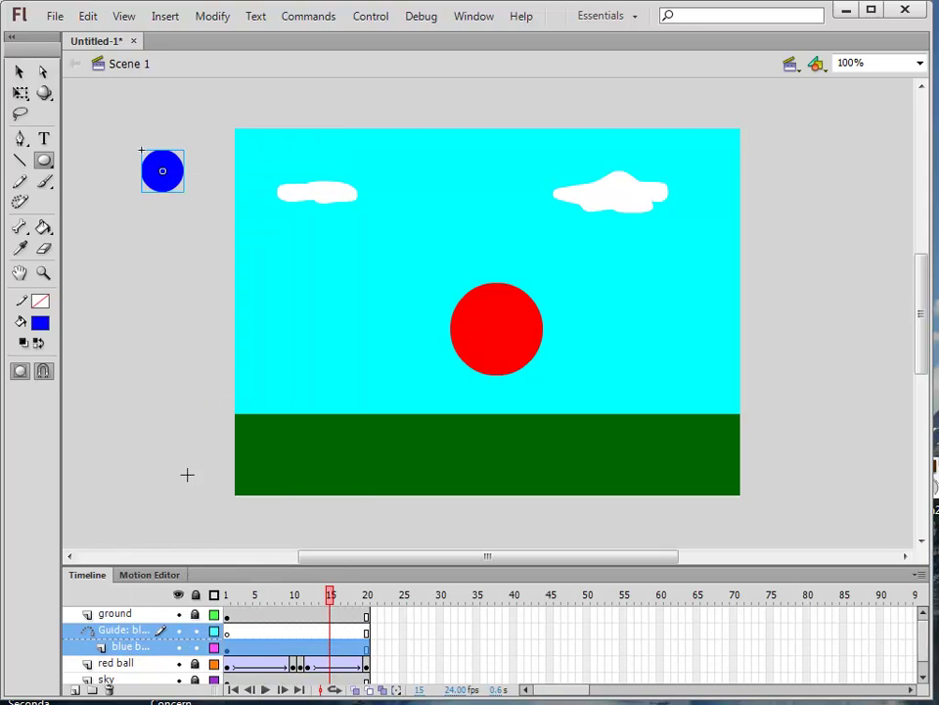
{"action": "left_click", "coordinate": [140, 631]}
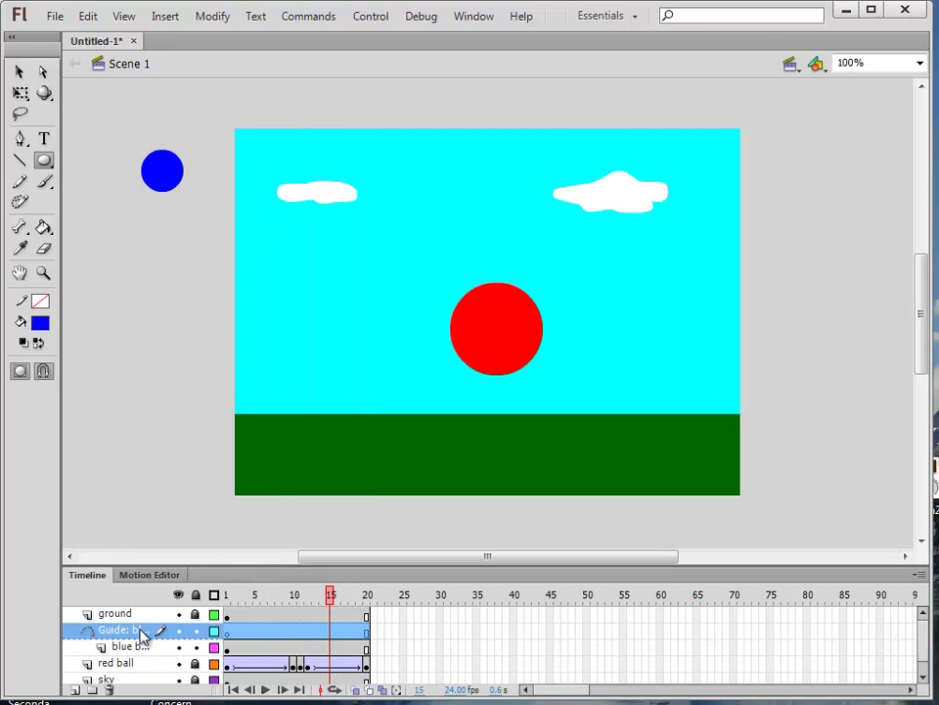
Step: With a smooth-mode pencil, draw a bouncing path from the blue ball past the stage's right edge
{"action": "left_click", "coordinate": [20, 182]}
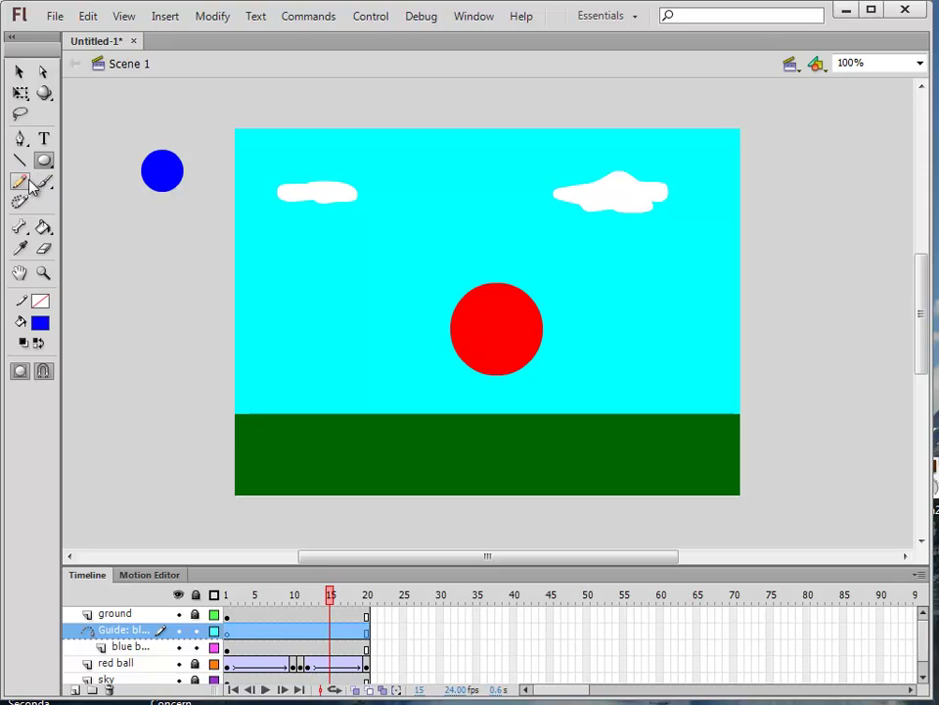
{"action": "left_click", "coordinate": [45, 372]}
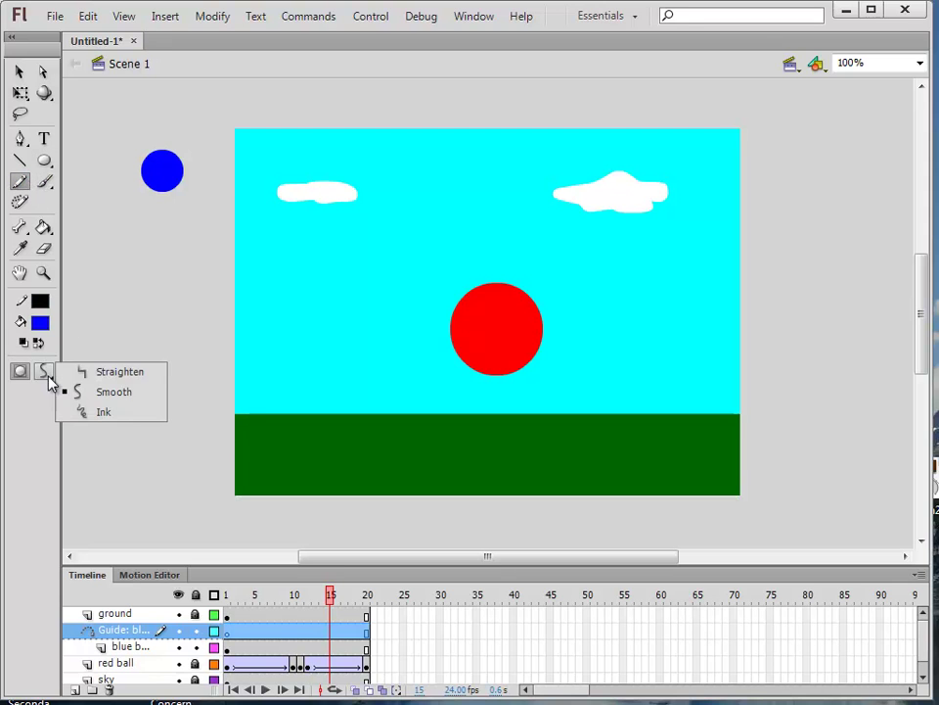
{"action": "left_click", "coordinate": [99, 391]}
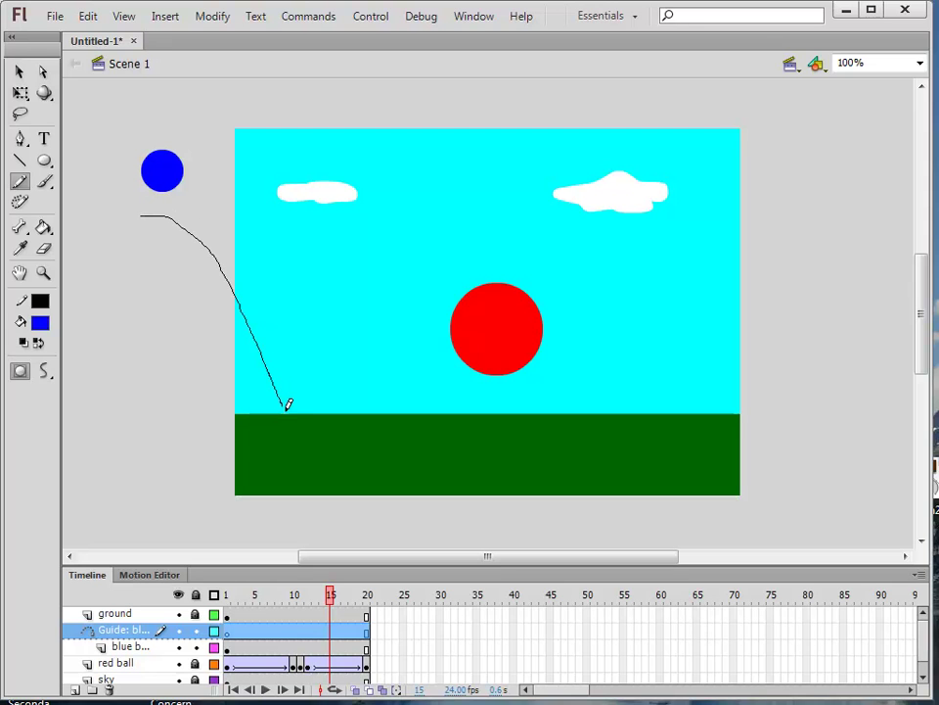
{"action": "mouse_move", "coordinate": [287, 406]}
{"action": "left_mouse_down"}
{"action": "mouse_move", "coordinate": [332, 319]}
{"action": "mouse_move", "coordinate": [424, 217]}
{"action": "mouse_move", "coordinate": [497, 213]}
{"action": "mouse_move", "coordinate": [551, 257]}
{"action": "mouse_move", "coordinate": [592, 359]}
{"action": "left_mouse_up"}
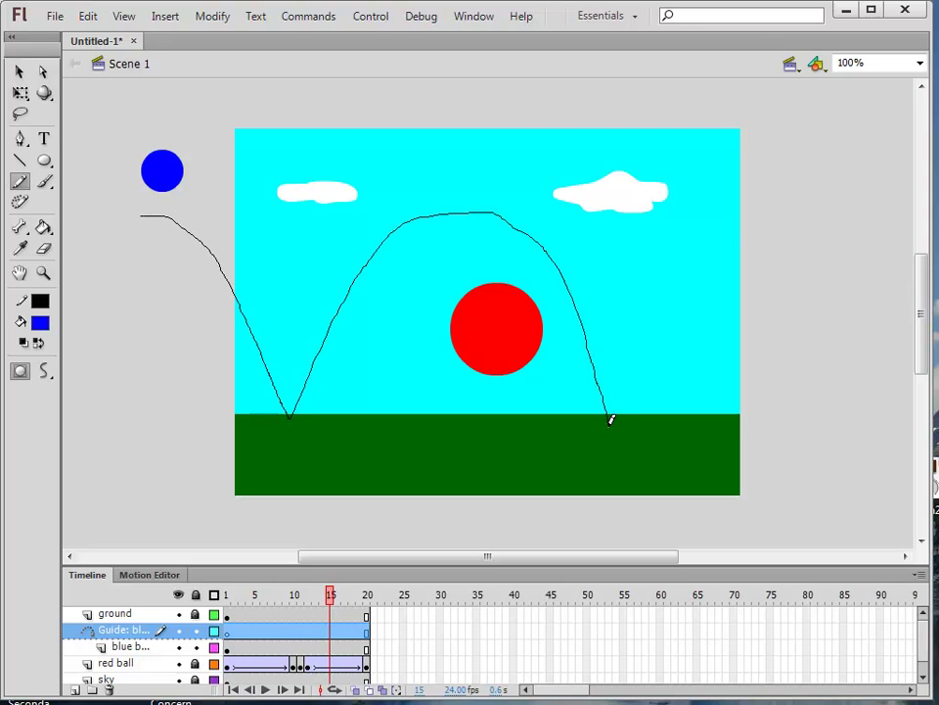
{"action": "mouse_move", "coordinate": [609, 421]}
{"action": "left_mouse_down"}
{"action": "mouse_move", "coordinate": [619, 381]}
{"action": "mouse_move", "coordinate": [696, 273]}
{"action": "left_mouse_up"}
{"action": "left_click_drag", "start_coordinate": [788, 239], "coordinate": [793, 247]}
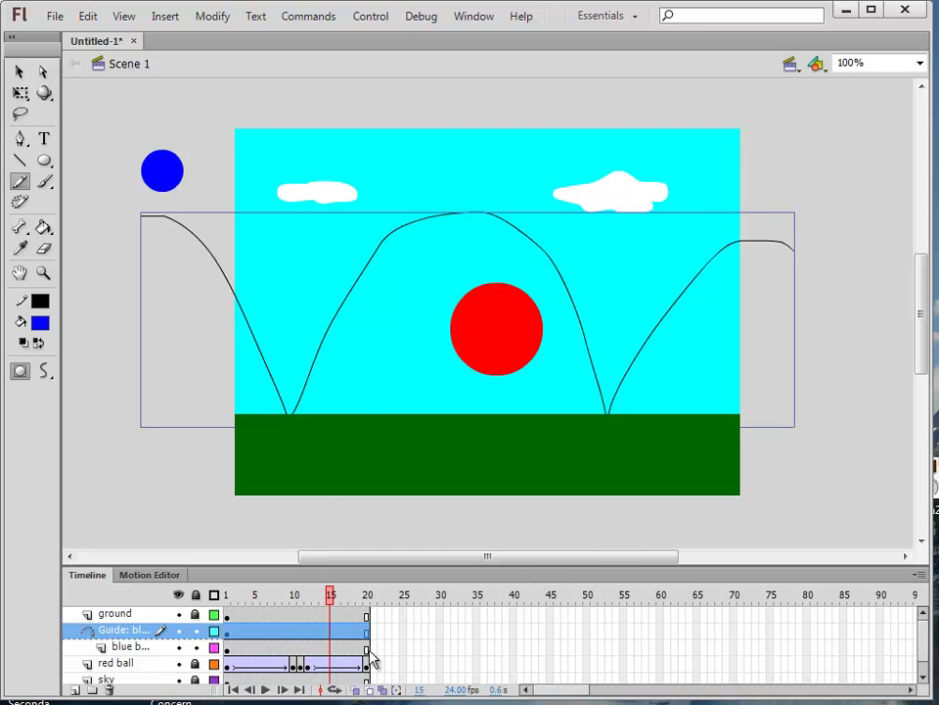
Step: Add a keyframe at frame 20 and move the blue ball to the path's right end
{"action": "left_click", "coordinate": [367, 649]}
{"action": "right_click", "coordinate": [367, 649]}
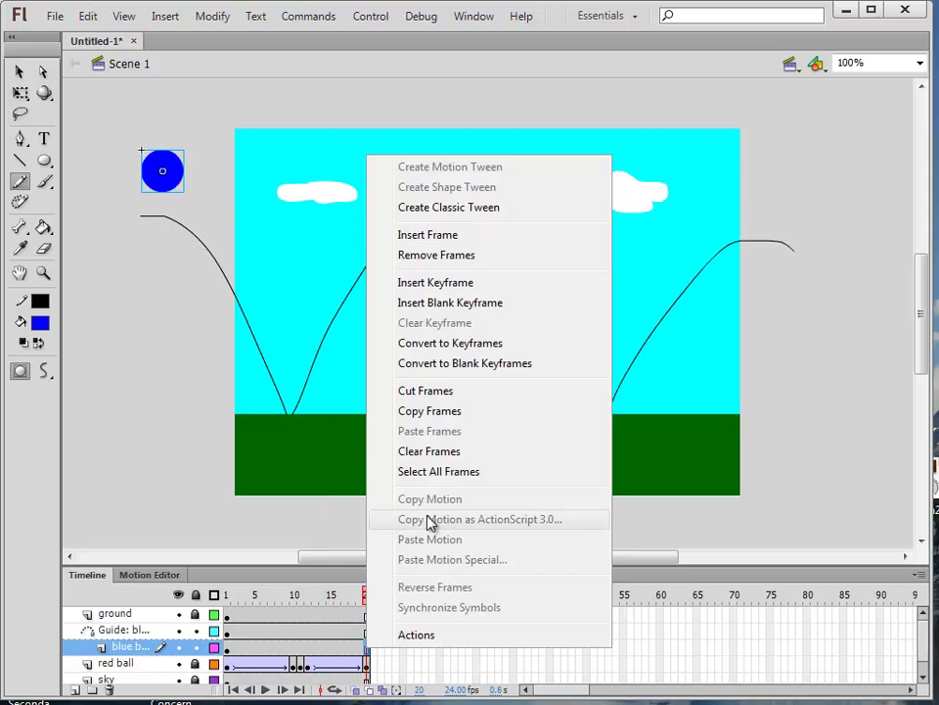
{"action": "left_click", "coordinate": [437, 282]}
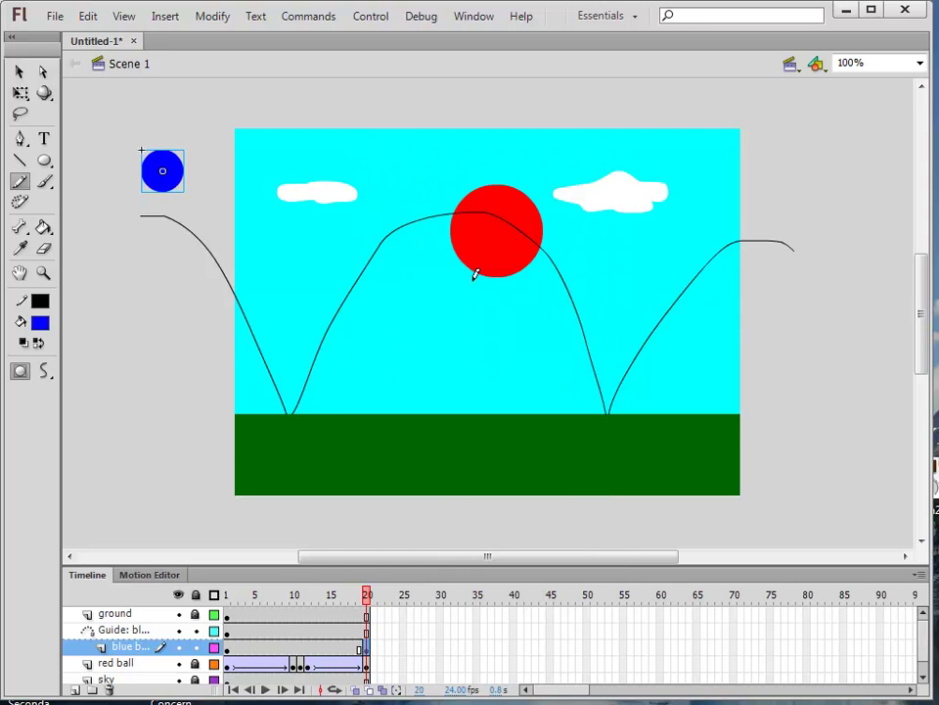
{"action": "left_click", "coordinate": [19, 72]}
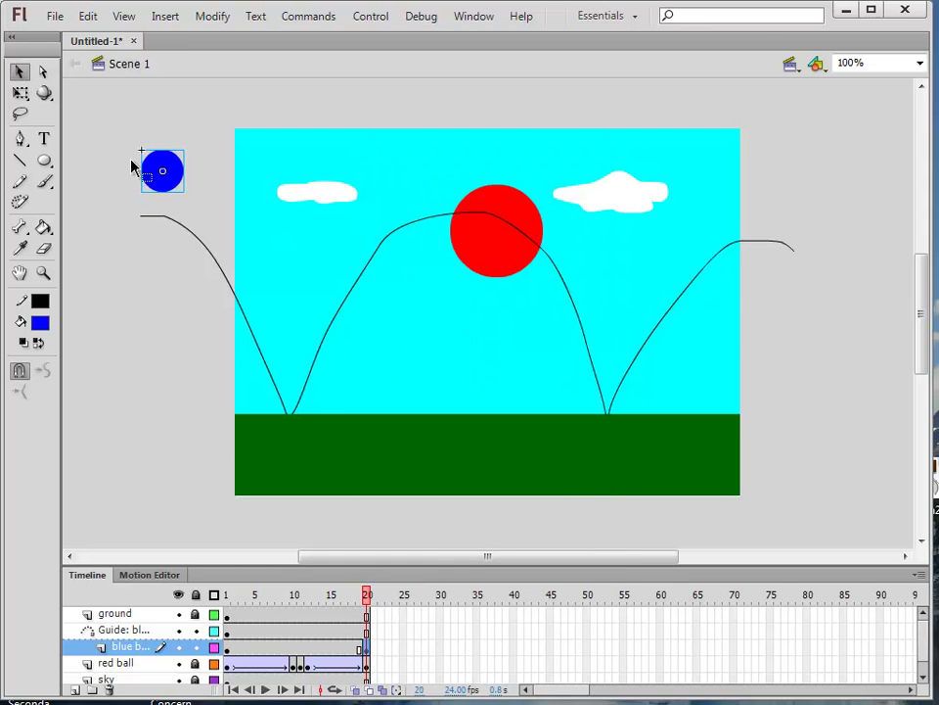
{"action": "left_click_drag", "start_coordinate": [168, 170], "coordinate": [781, 246]}
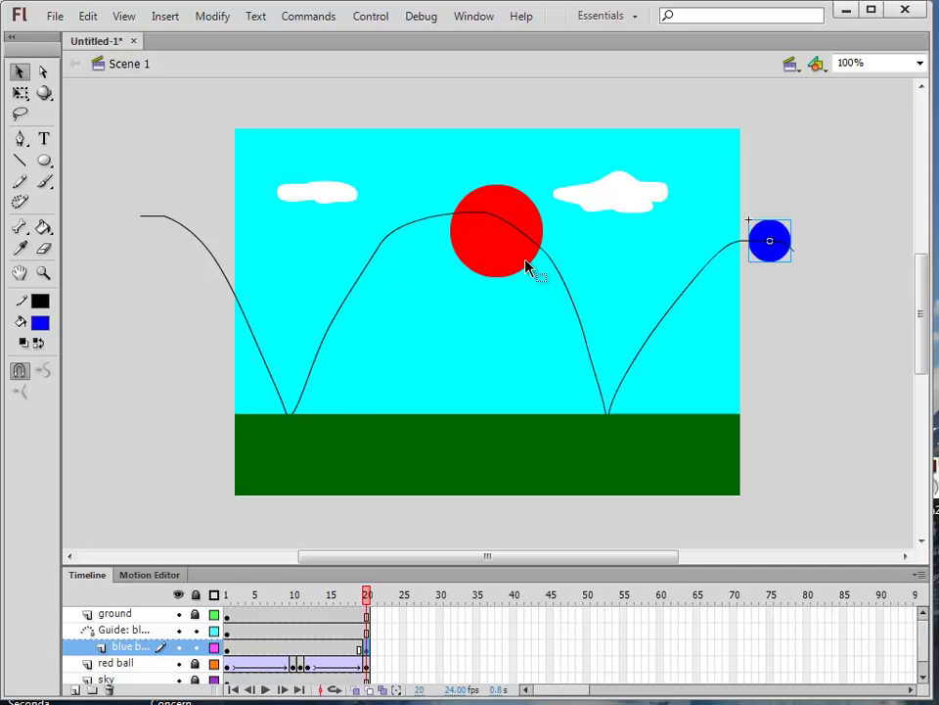
Step: Snap the ball to the path start at frame 1 and create a classic tween along the guide
{"action": "left_click", "coordinate": [226, 595]}
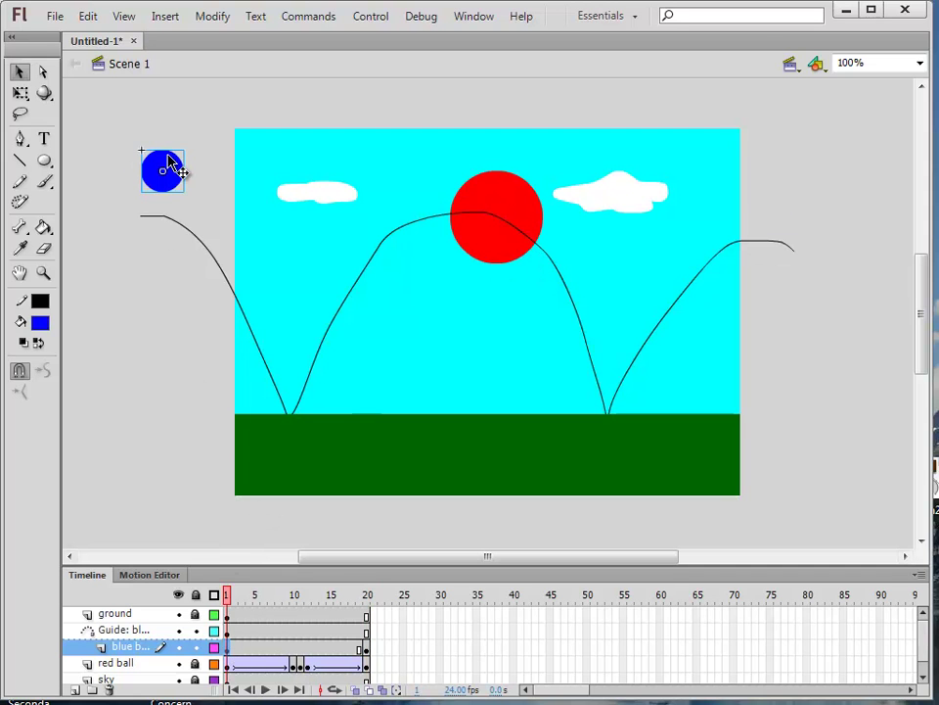
{"action": "left_click_drag", "start_coordinate": [166, 172], "coordinate": [159, 213]}
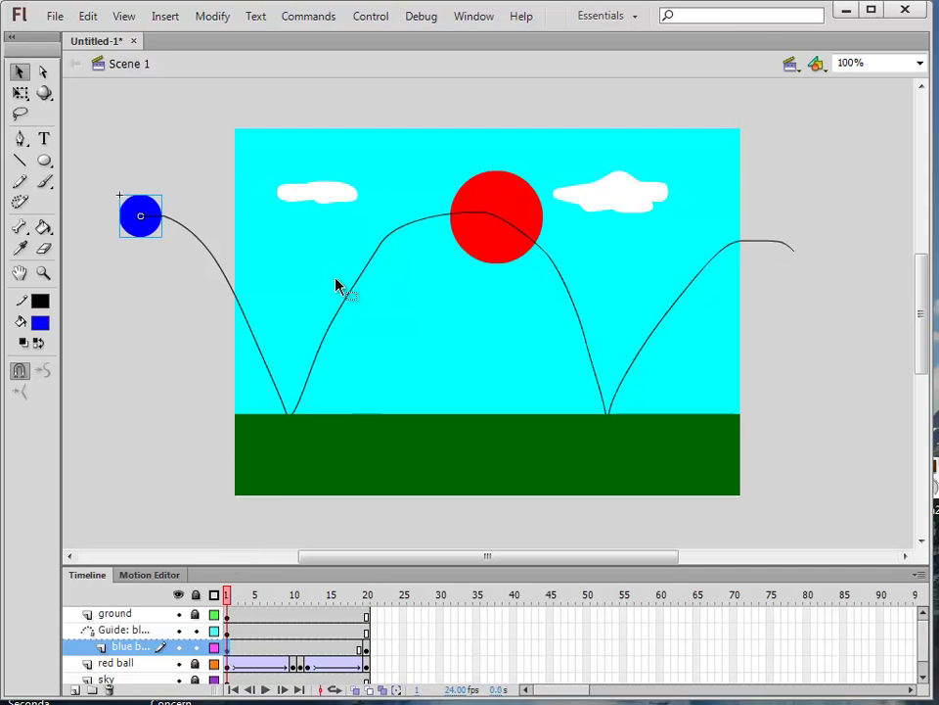
{"action": "right_click", "coordinate": [301, 650]}
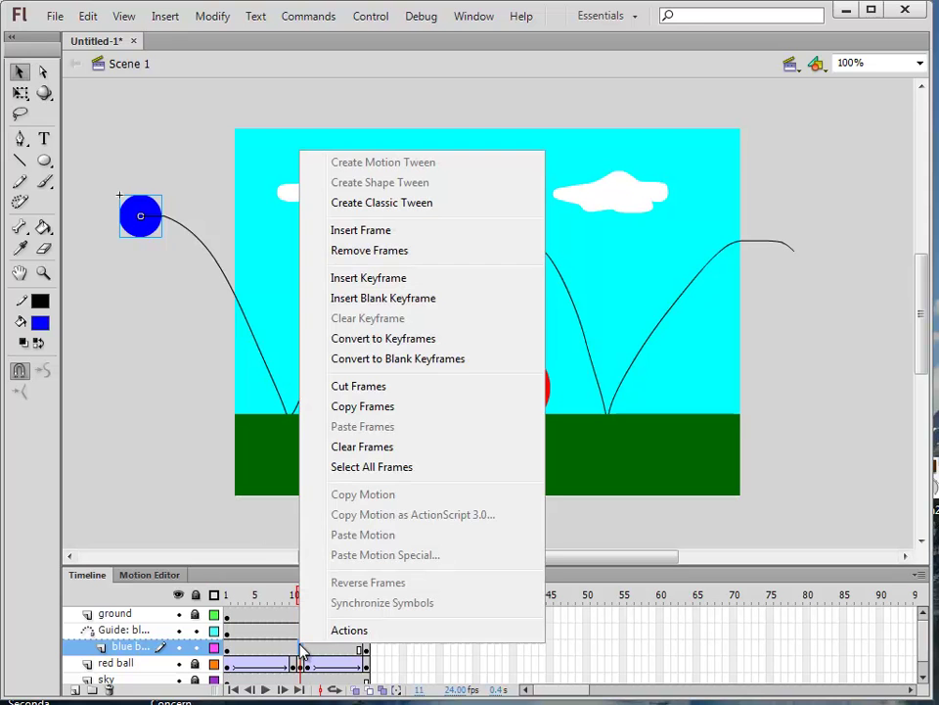
{"action": "left_click", "coordinate": [381, 203]}
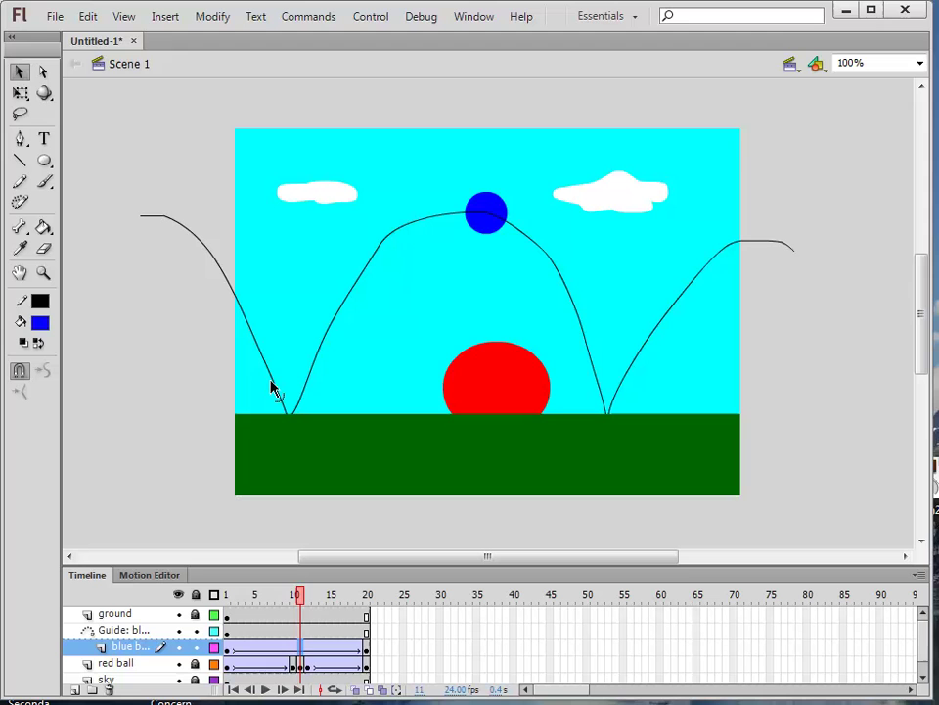
{"action": "left_click_drag", "start_coordinate": [299, 594], "coordinate": [359, 597]}
{"action": "left_click", "coordinate": [370, 18]}
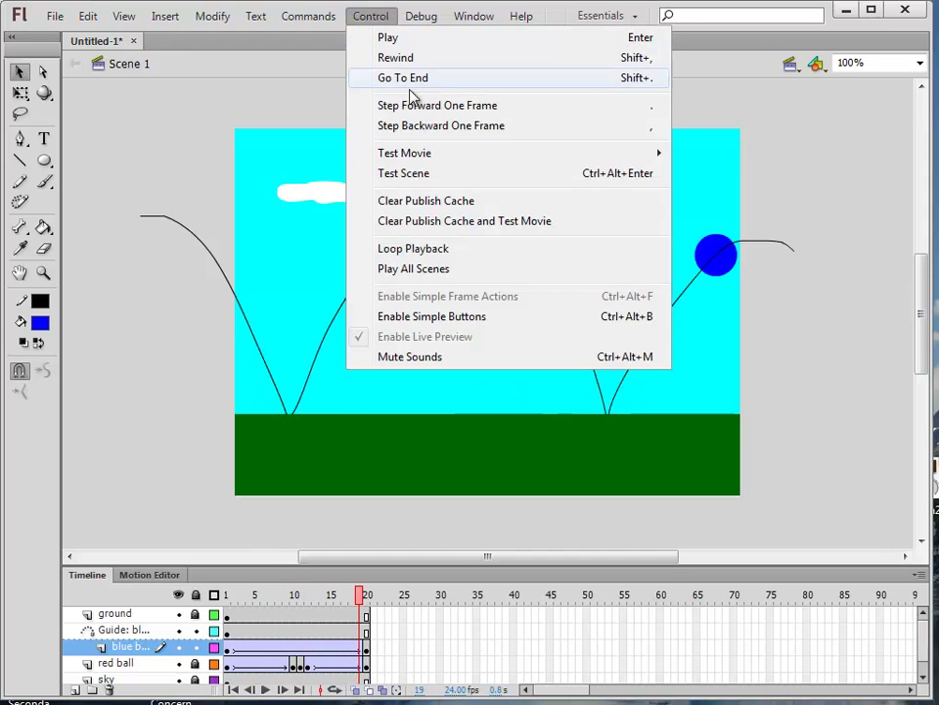
{"action": "left_click", "coordinate": [444, 174]}
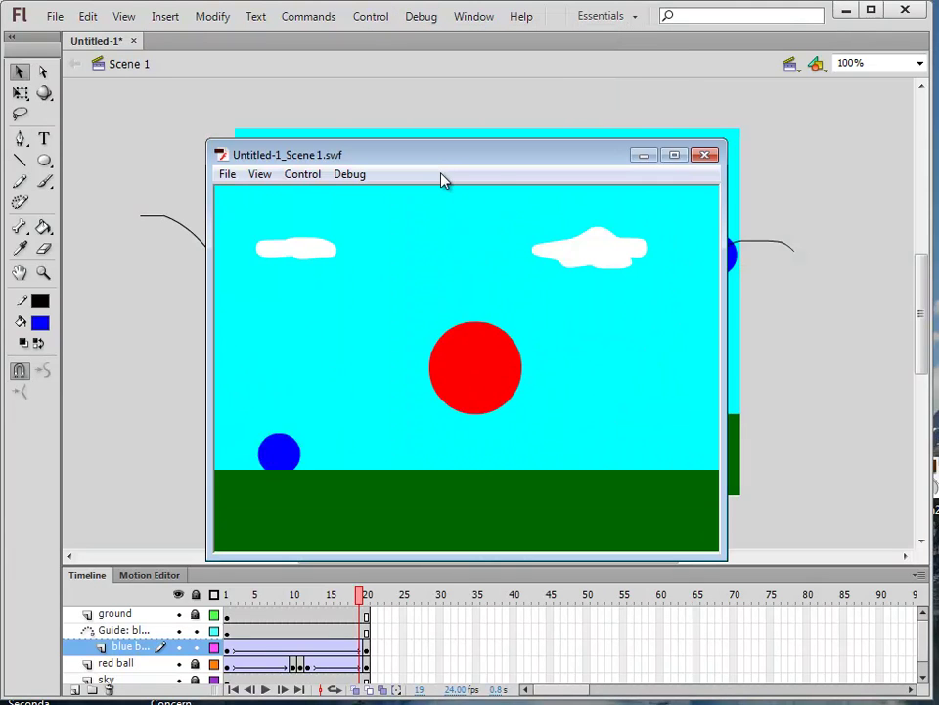
{"action": "left_click", "coordinate": [706, 156]}
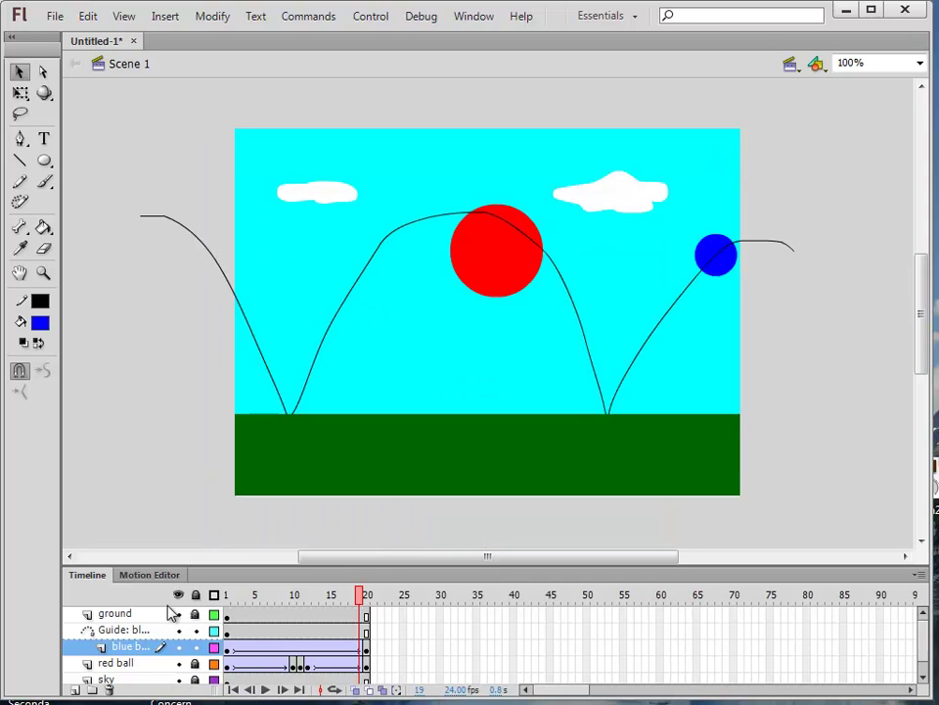
Step: Import boing.mp3 from the Desktop into the library
{"action": "left_click", "coordinate": [54, 20]}
{"action": "mouse_move", "coordinate": [108, 298]}
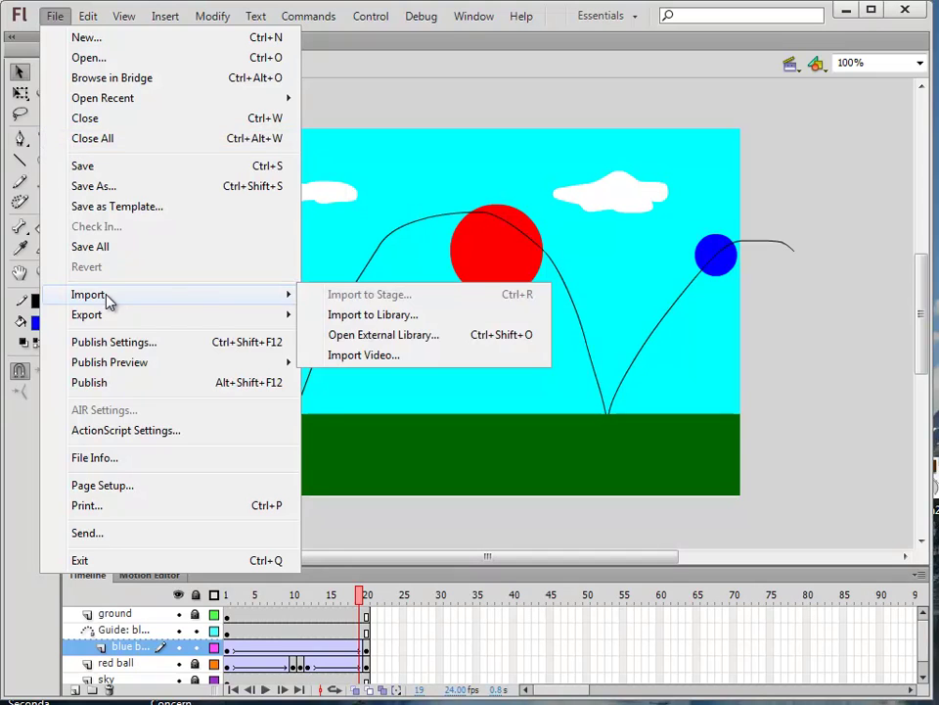
{"action": "left_click", "coordinate": [359, 315]}
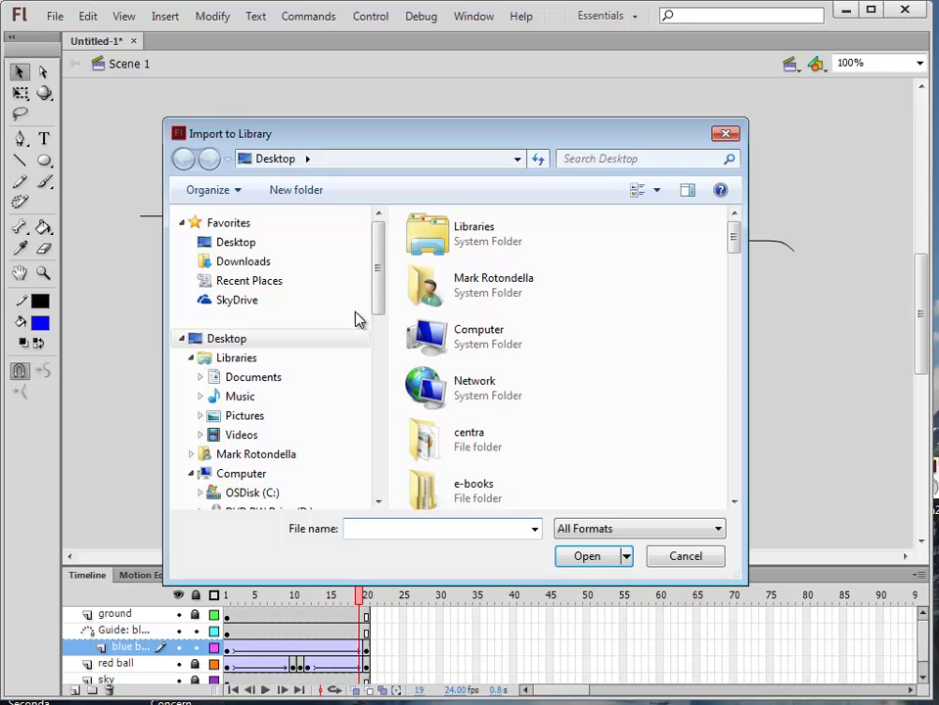
{"action": "left_click_drag", "start_coordinate": [736, 237], "coordinate": [736, 341]}
{"action": "left_click", "coordinate": [506, 452]}
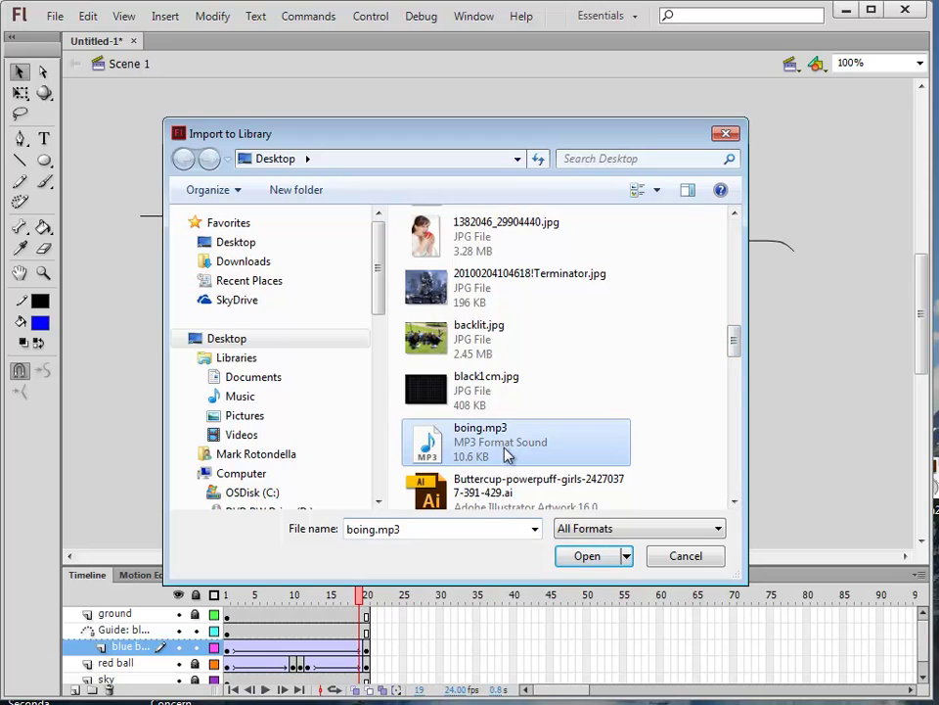
{"action": "left_click", "coordinate": [593, 557]}
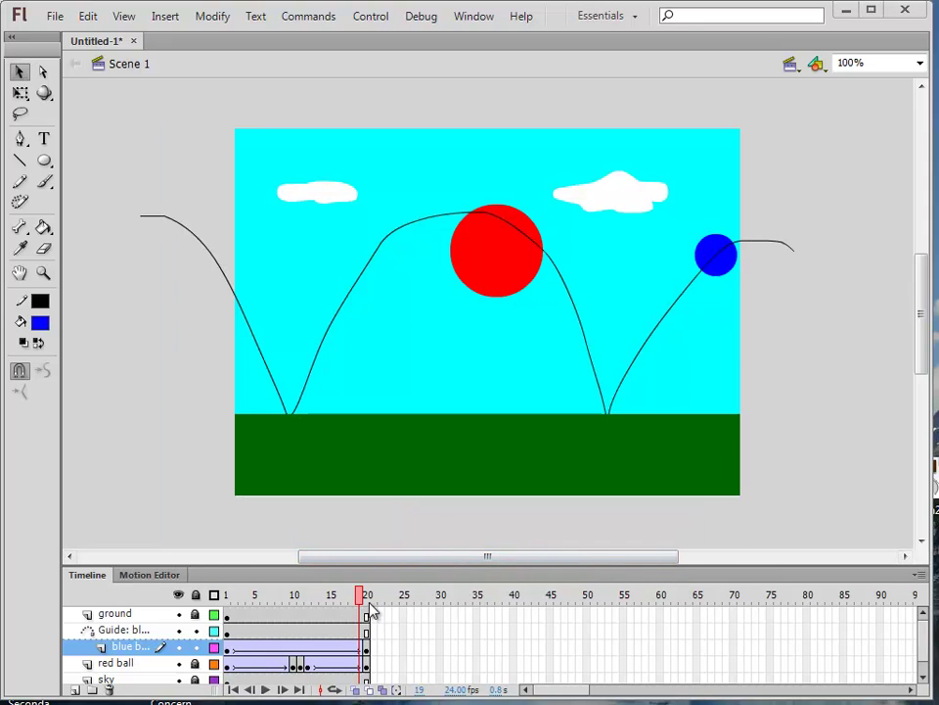
Step: Add a top layer named 'sound' with a blank keyframe at frame 10
{"action": "left_click", "coordinate": [75, 690]}
{"action": "left_click_drag", "start_coordinate": [127, 653], "coordinate": [133, 624]}
{"action": "double_click", "coordinate": [126, 617]}
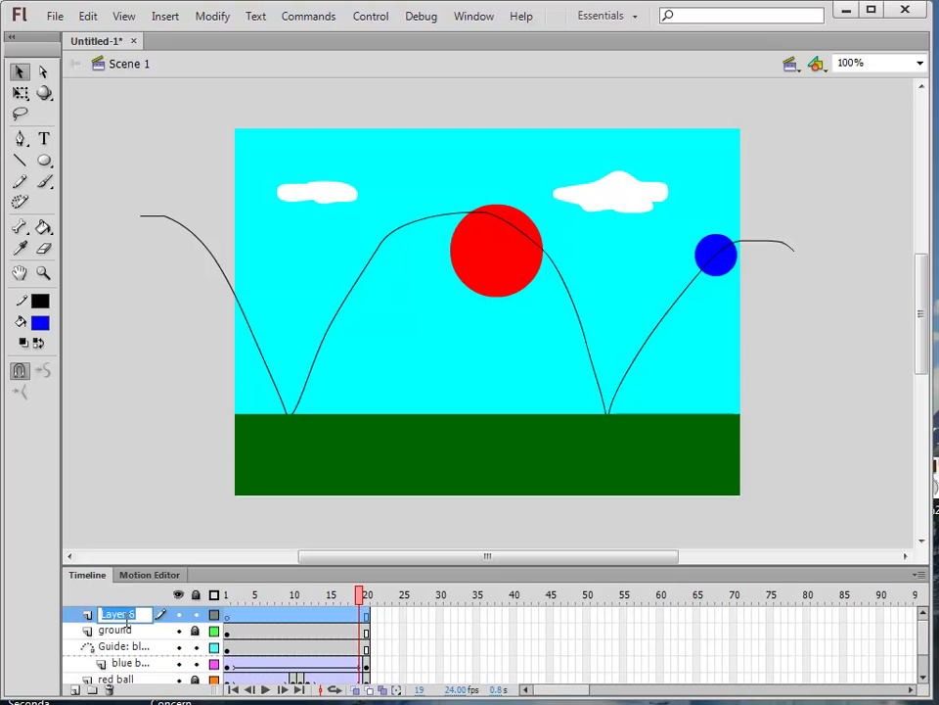
{"action": "type", "text": "sound"}
{"action": "left_click_drag", "start_coordinate": [360, 599], "coordinate": [298, 626]}
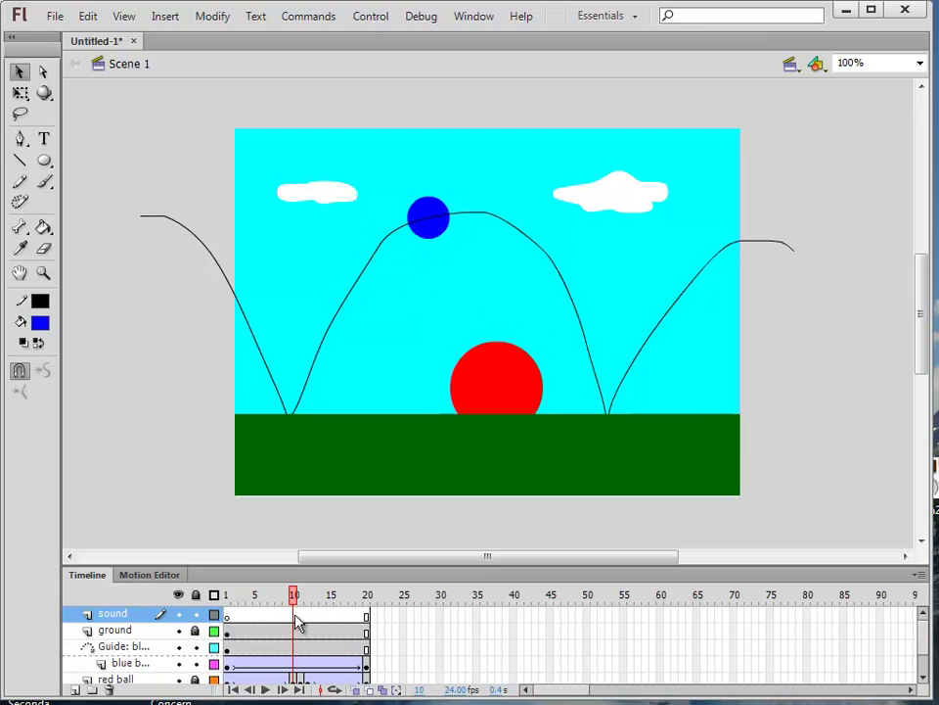
{"action": "right_click", "coordinate": [297, 624]}
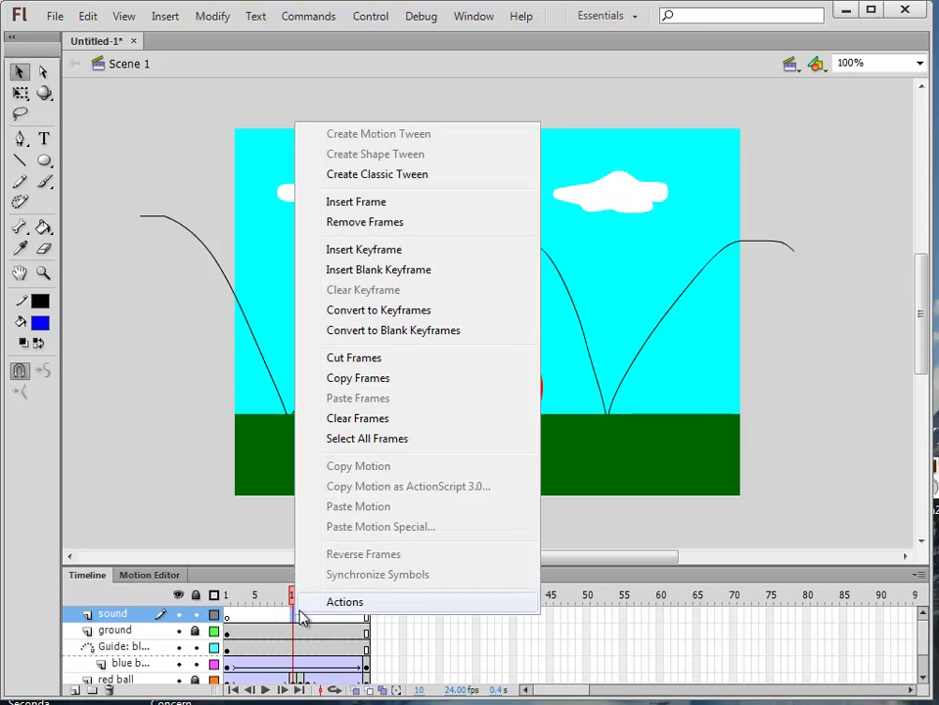
{"action": "left_click", "coordinate": [395, 259]}
{"action": "scroll", "coordinate": [560, 423], "scroll_direction": "down", "scroll_amount": 1}
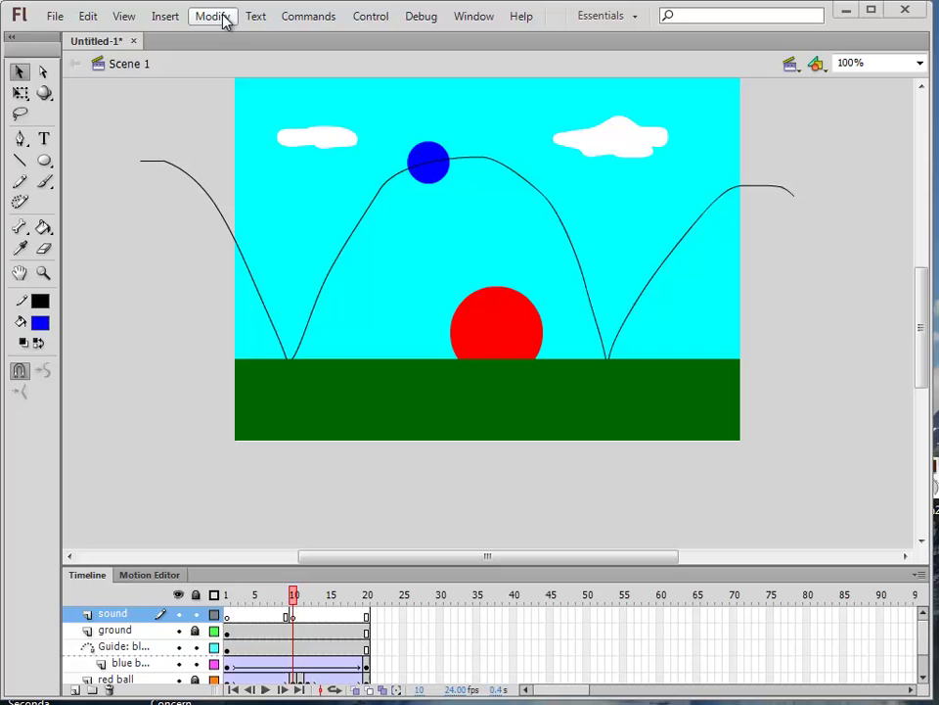
Step: Drag boing.mp3 from the Library onto the stage at the sound layer's frame-10 keyframe
{"action": "left_click", "coordinate": [477, 20]}
{"action": "left_click", "coordinate": [510, 164]}
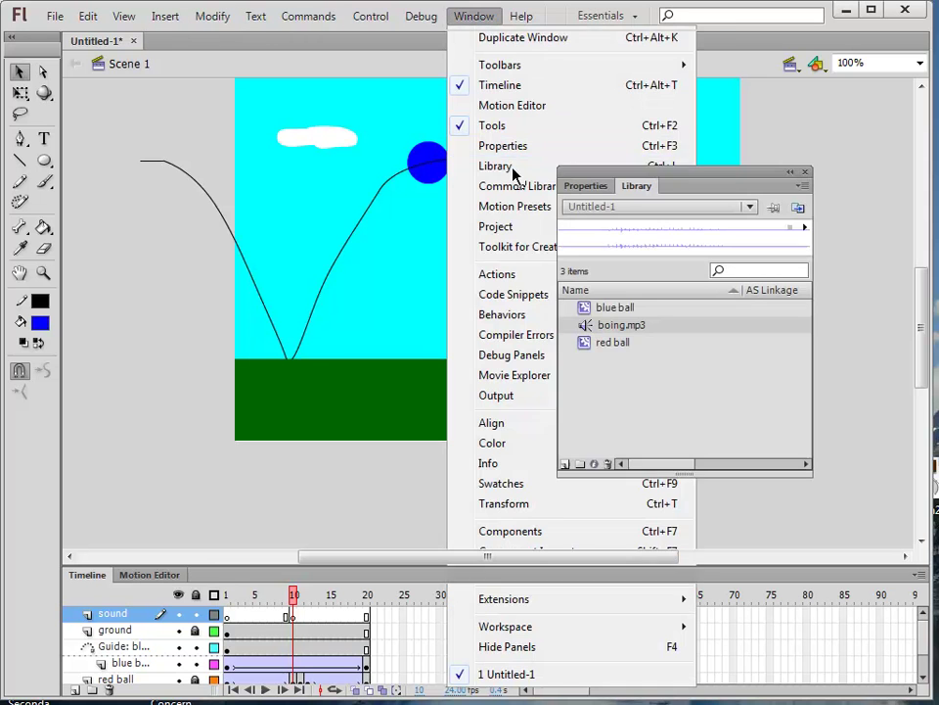
{"action": "left_click_drag", "start_coordinate": [613, 325], "coordinate": [451, 273]}
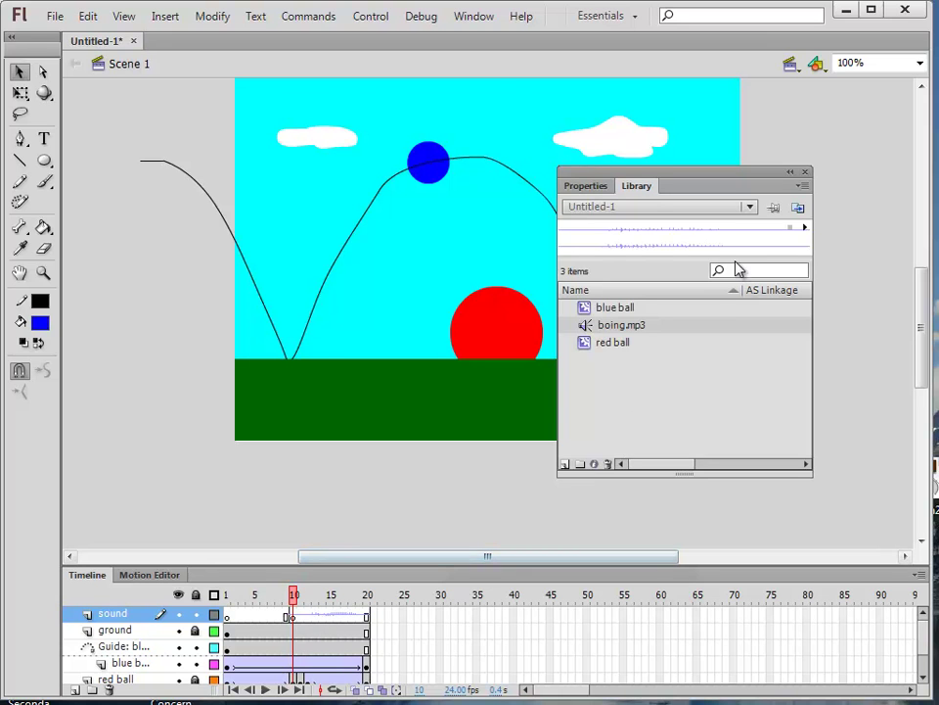
{"action": "left_click", "coordinate": [805, 172]}
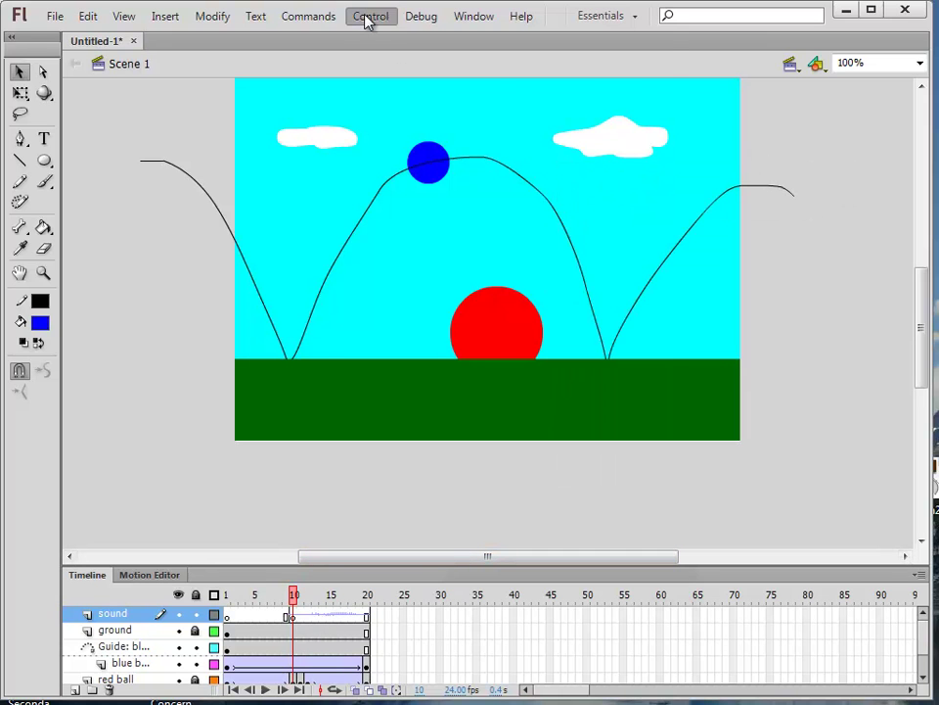
{"action": "left_click", "coordinate": [368, 20]}
{"action": "left_click", "coordinate": [424, 173]}
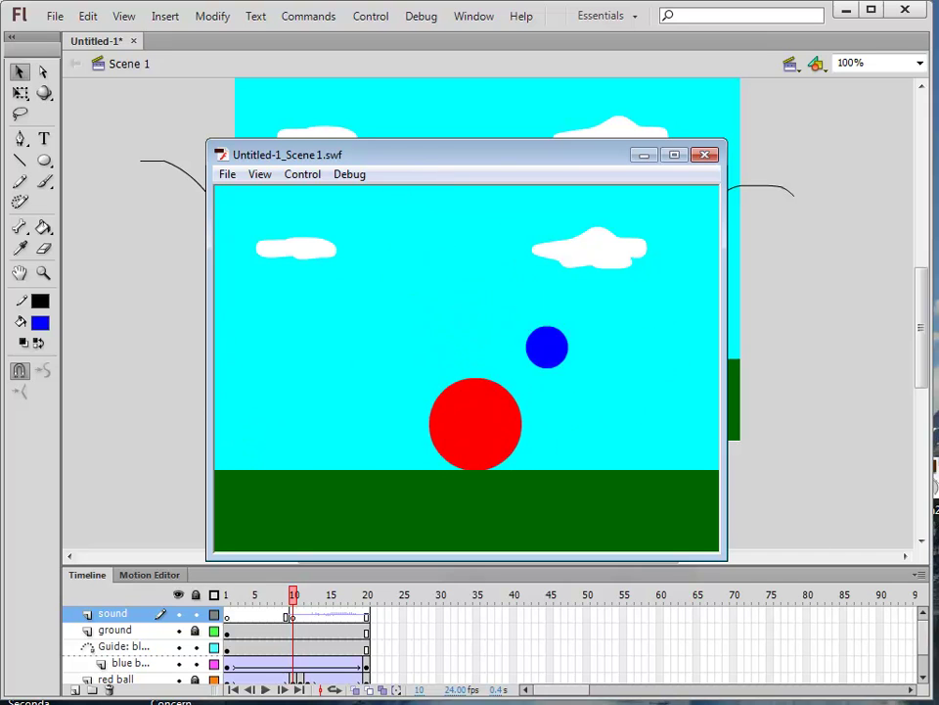
{"action": "left_click", "coordinate": [705, 155]}
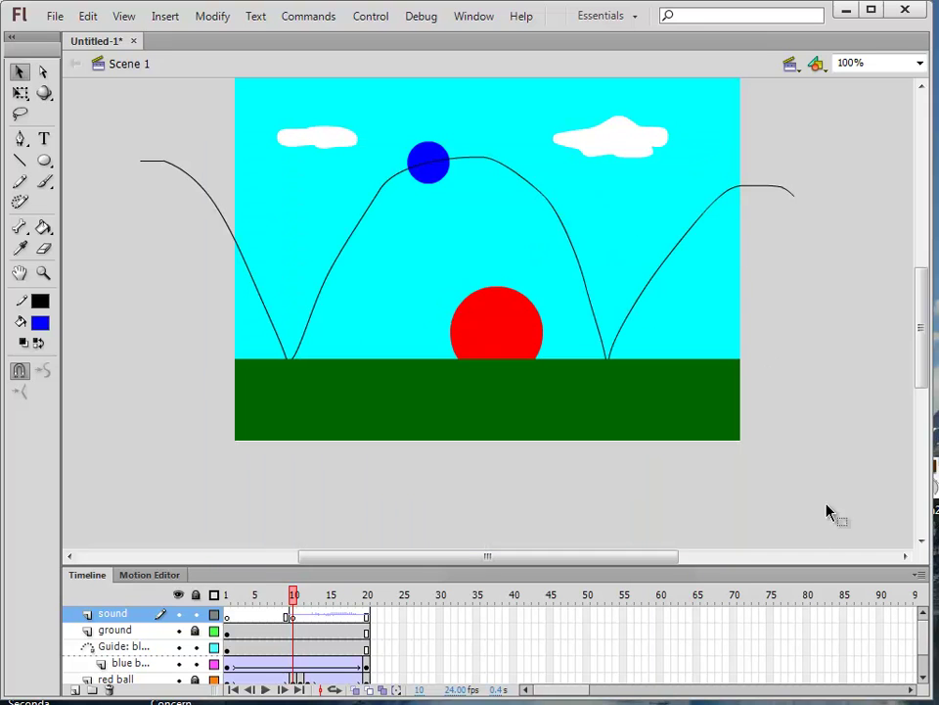